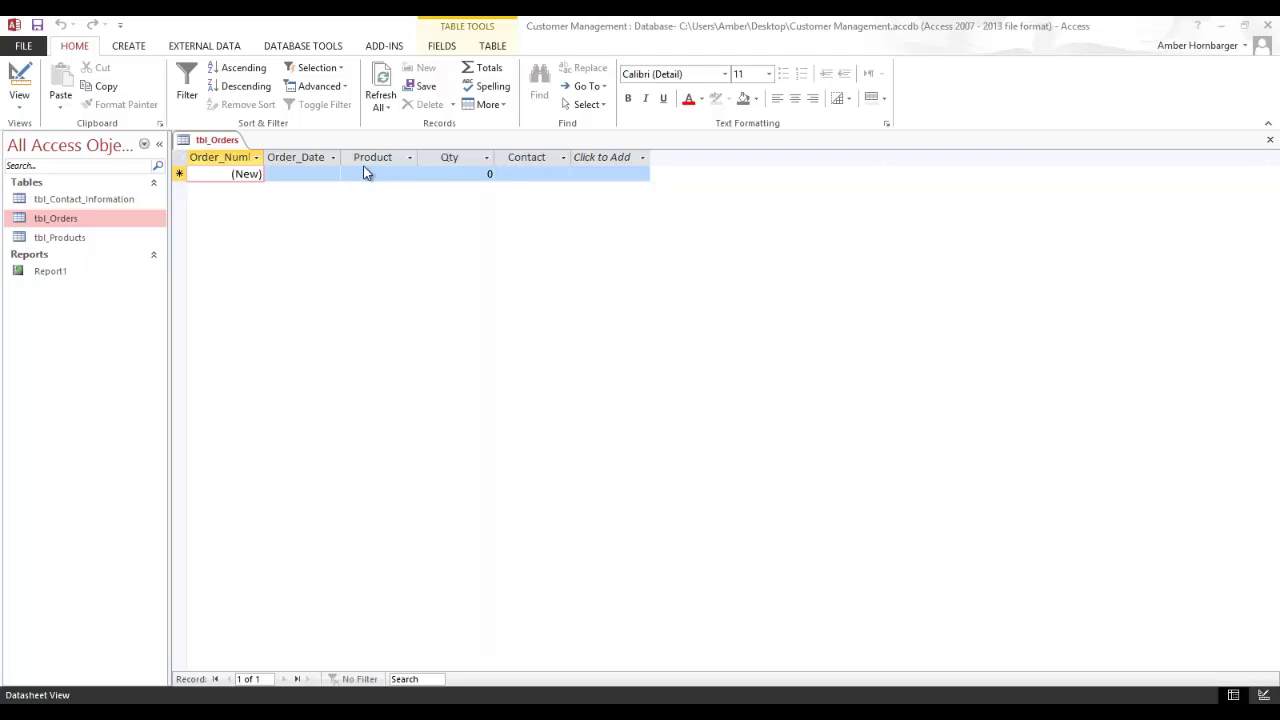
- Examine the records in tbl_Products and tbl_Contact_Information, closing each table, and return to the Product field in tbl_Orders
{"action": "double_click", "coordinate": [62, 238]}
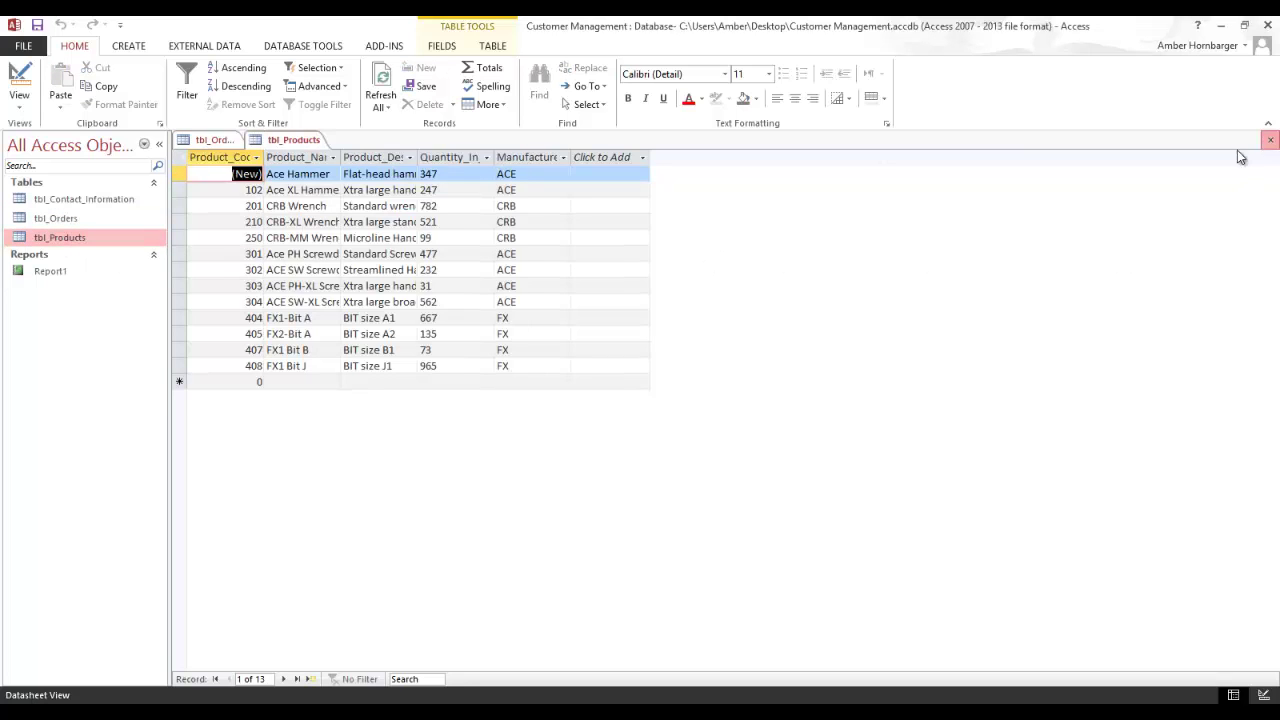
{"action": "left_click", "coordinate": [1268, 140]}
{"action": "double_click", "coordinate": [104, 202]}
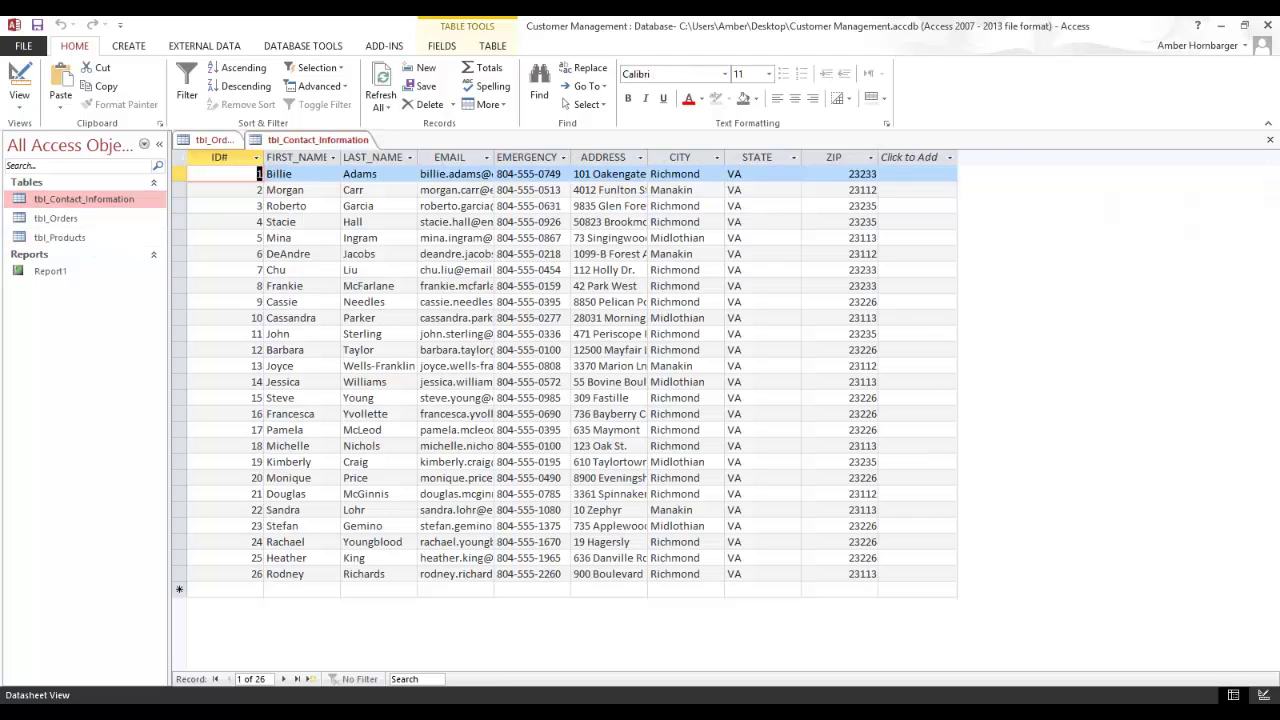
{"action": "left_click", "coordinate": [1269, 140]}
{"action": "left_click", "coordinate": [88, 218]}
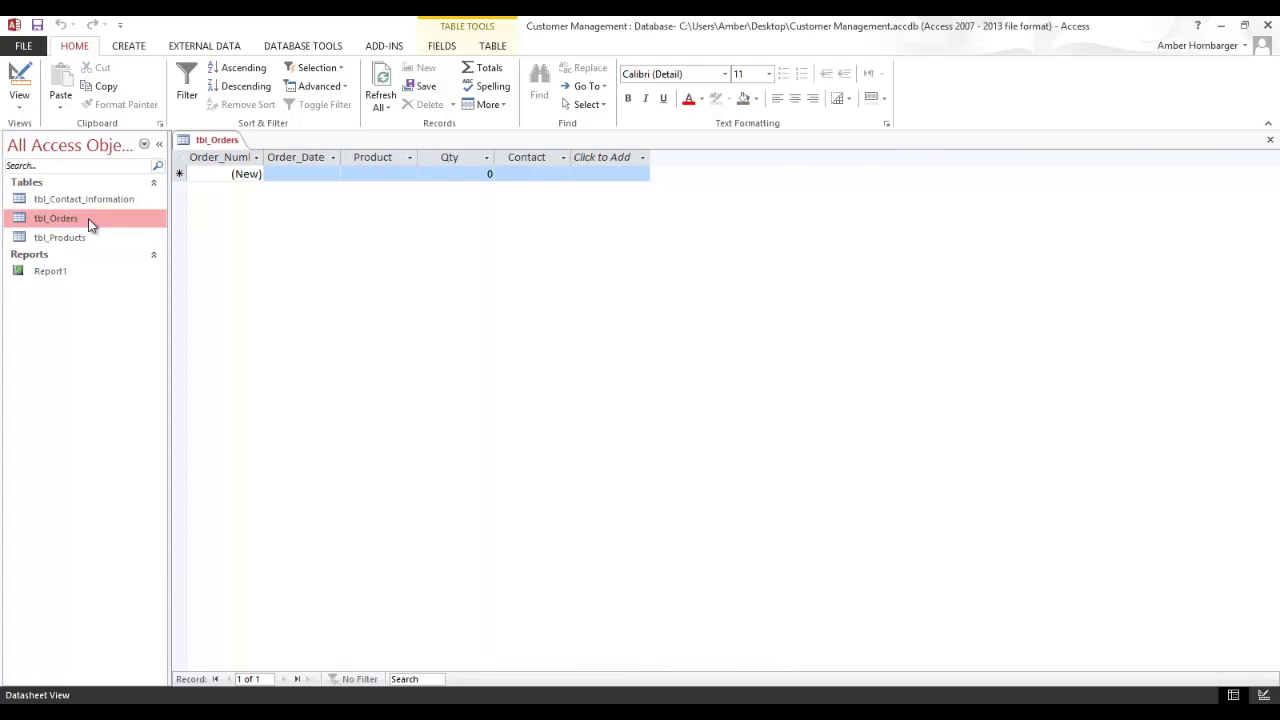
{"action": "left_click", "coordinate": [377, 176]}
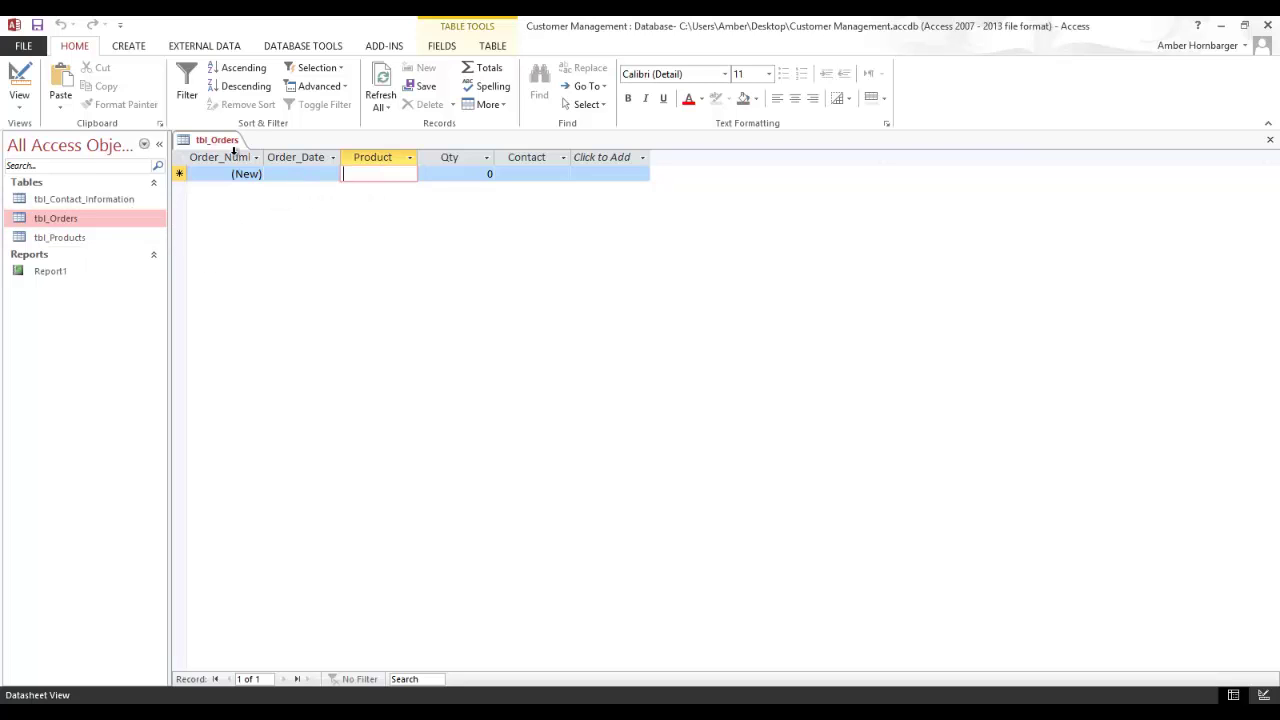
- Switch tbl_Orders to Design View and start the Lookup Wizard for the Product field's data type
{"action": "left_click", "coordinate": [20, 80]}
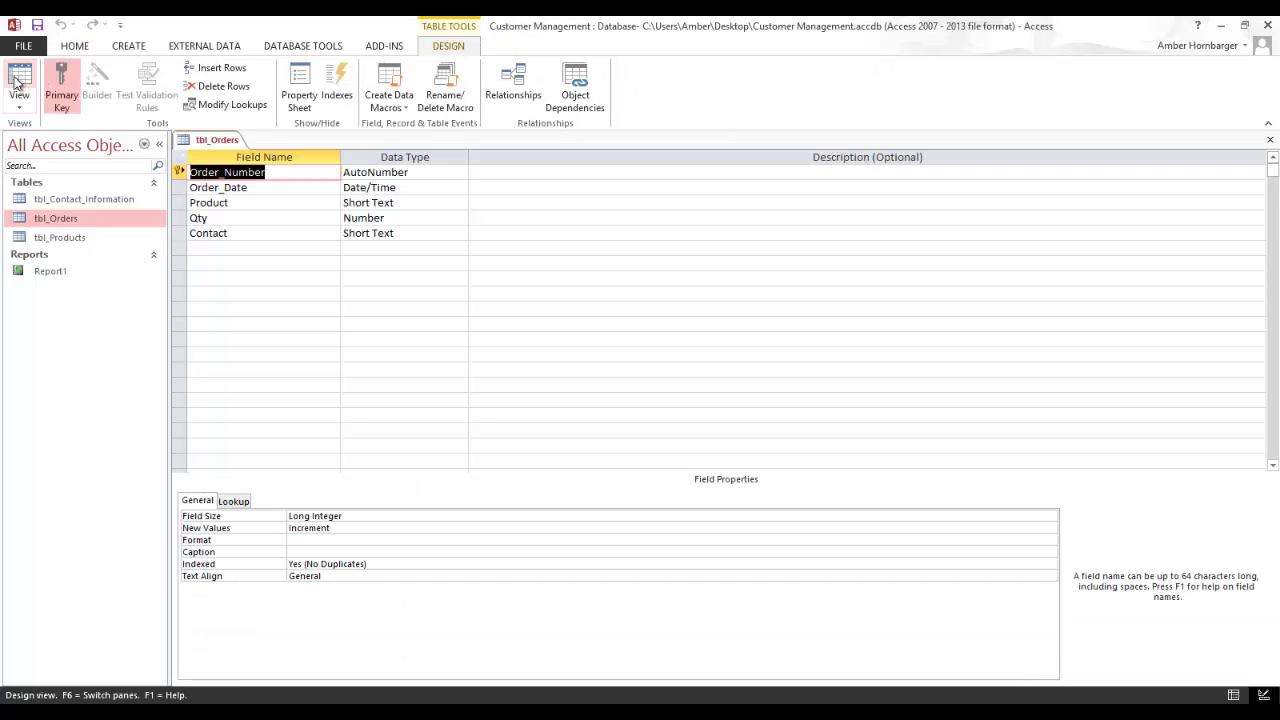
{"action": "left_click", "coordinate": [262, 202]}
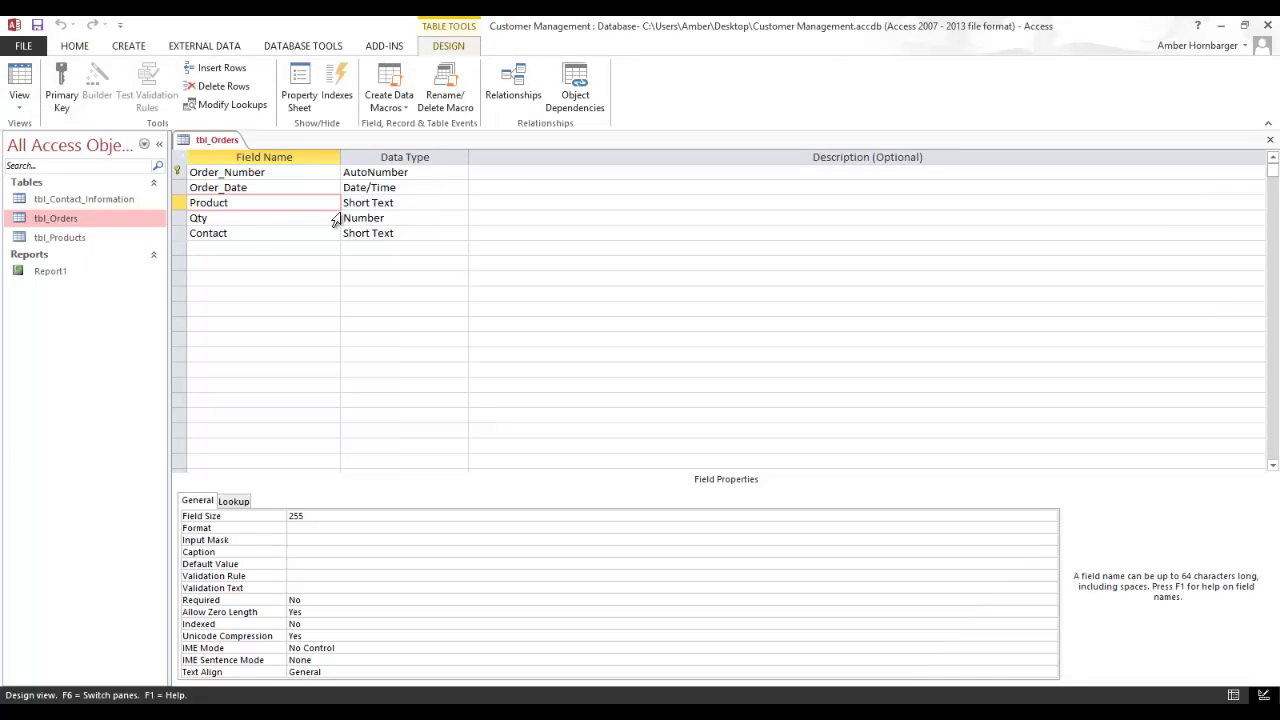
{"action": "left_click", "coordinate": [427, 203]}
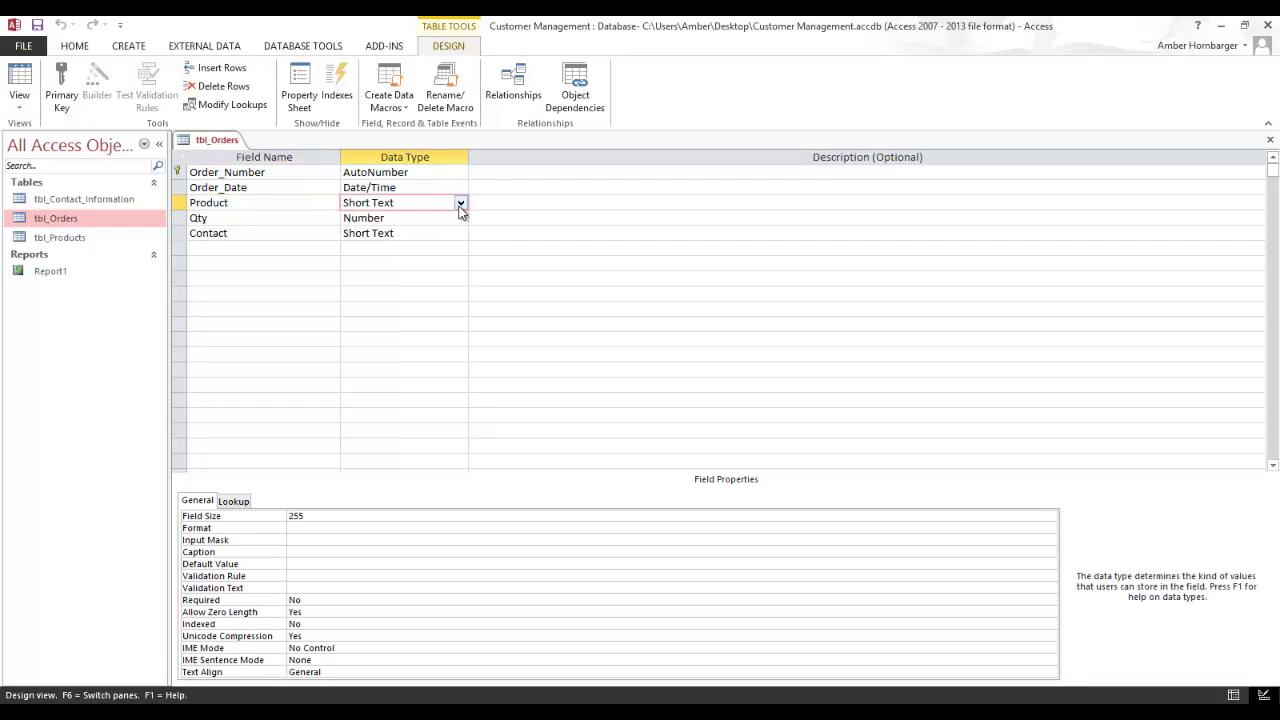
{"action": "left_click", "coordinate": [460, 204]}
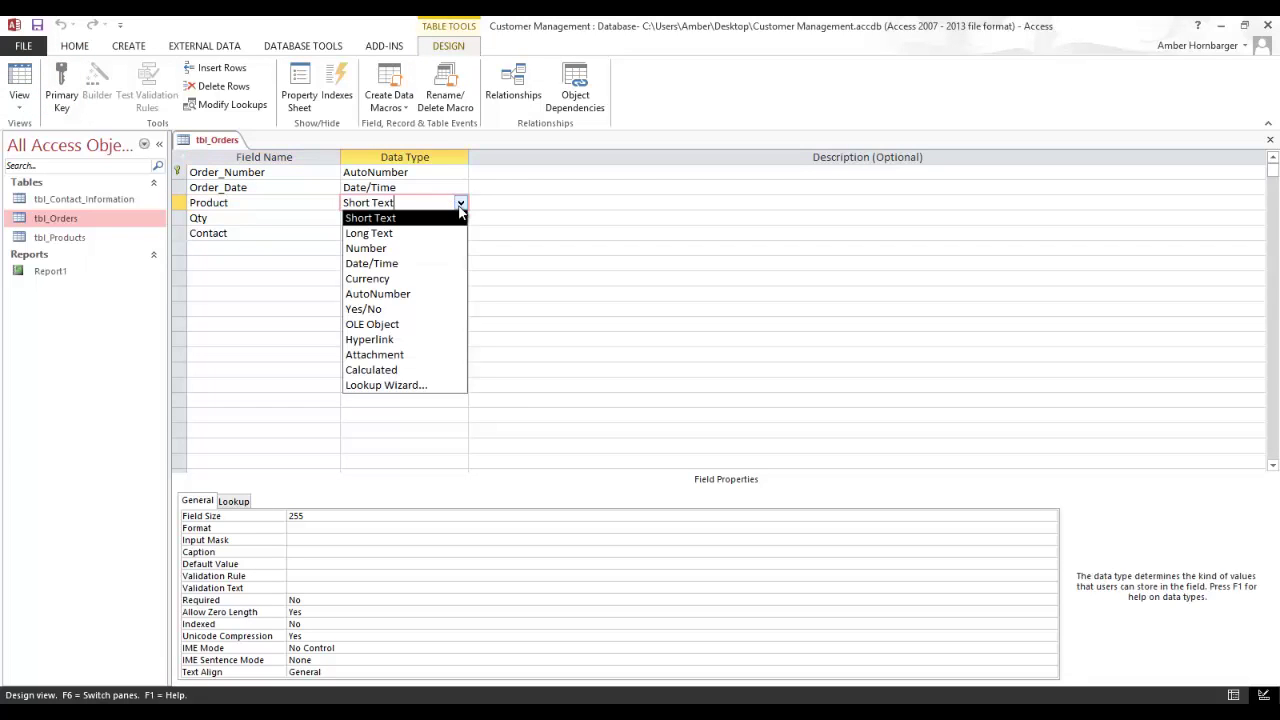
{"action": "left_click", "coordinate": [381, 385]}
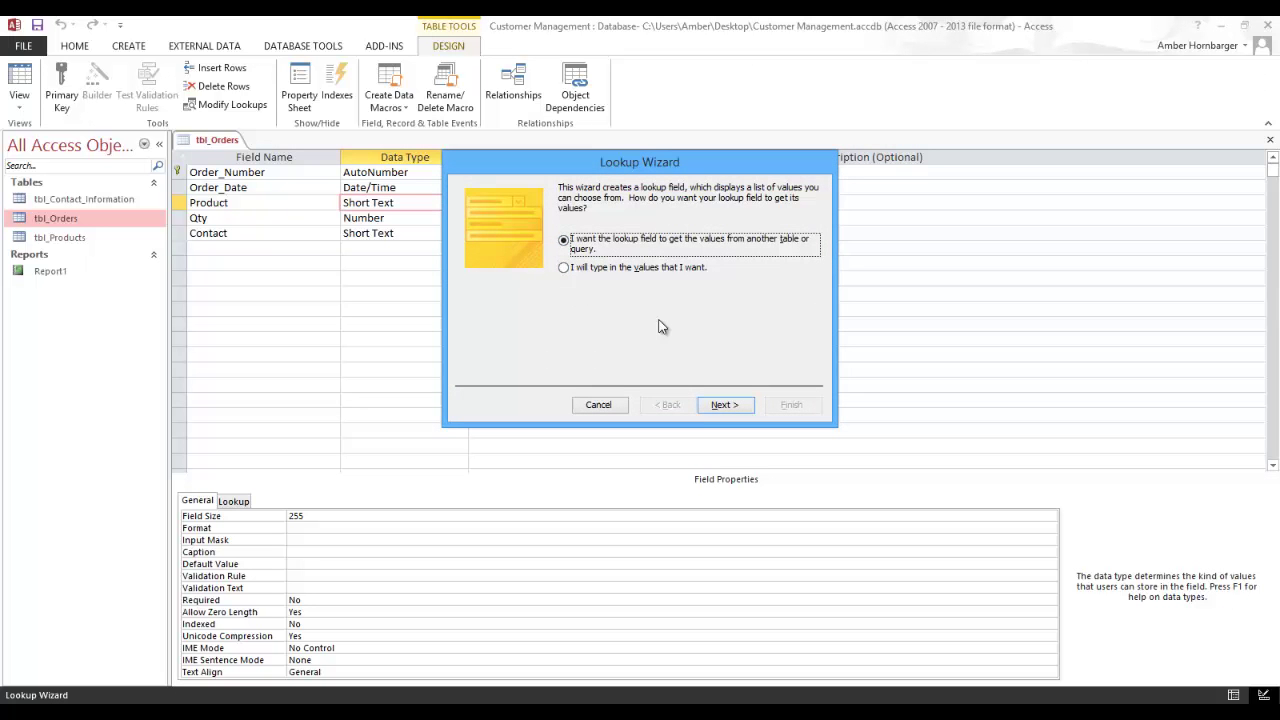
- Base the Product lookup on the Product_Name field of tbl_Products, with no sort order specified
{"action": "left_click", "coordinate": [725, 405]}
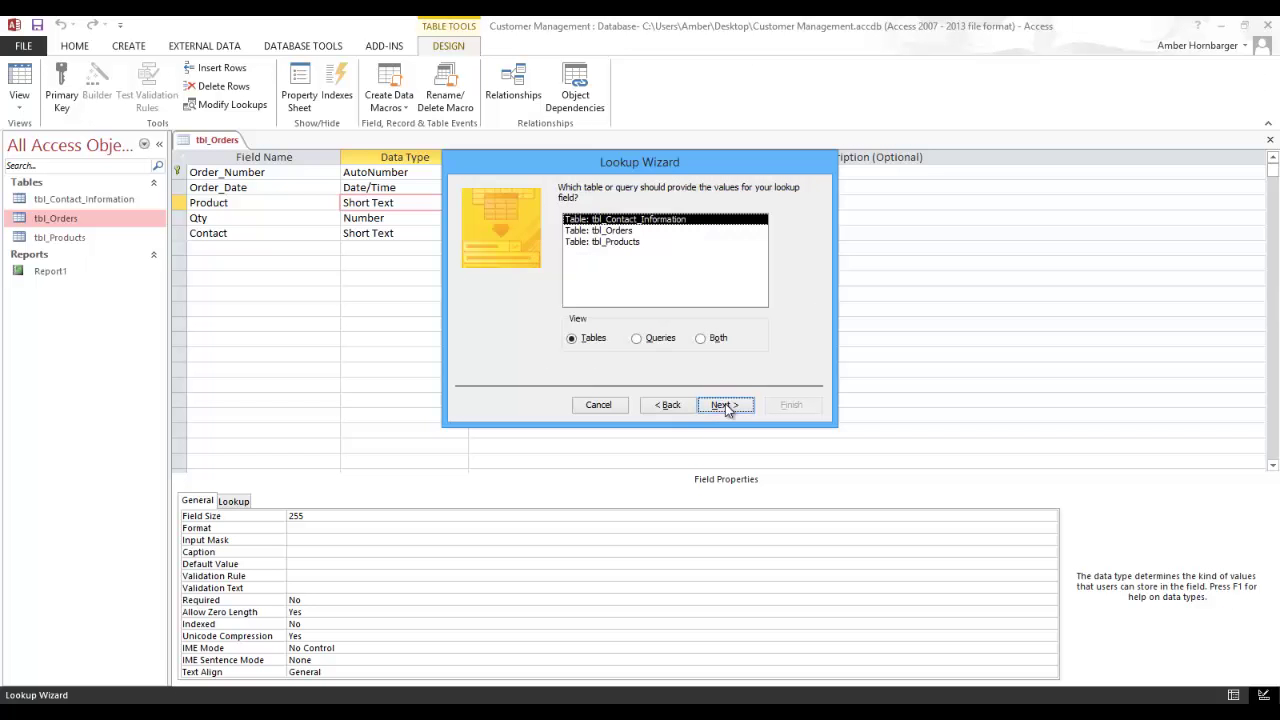
{"action": "left_click", "coordinate": [625, 243]}
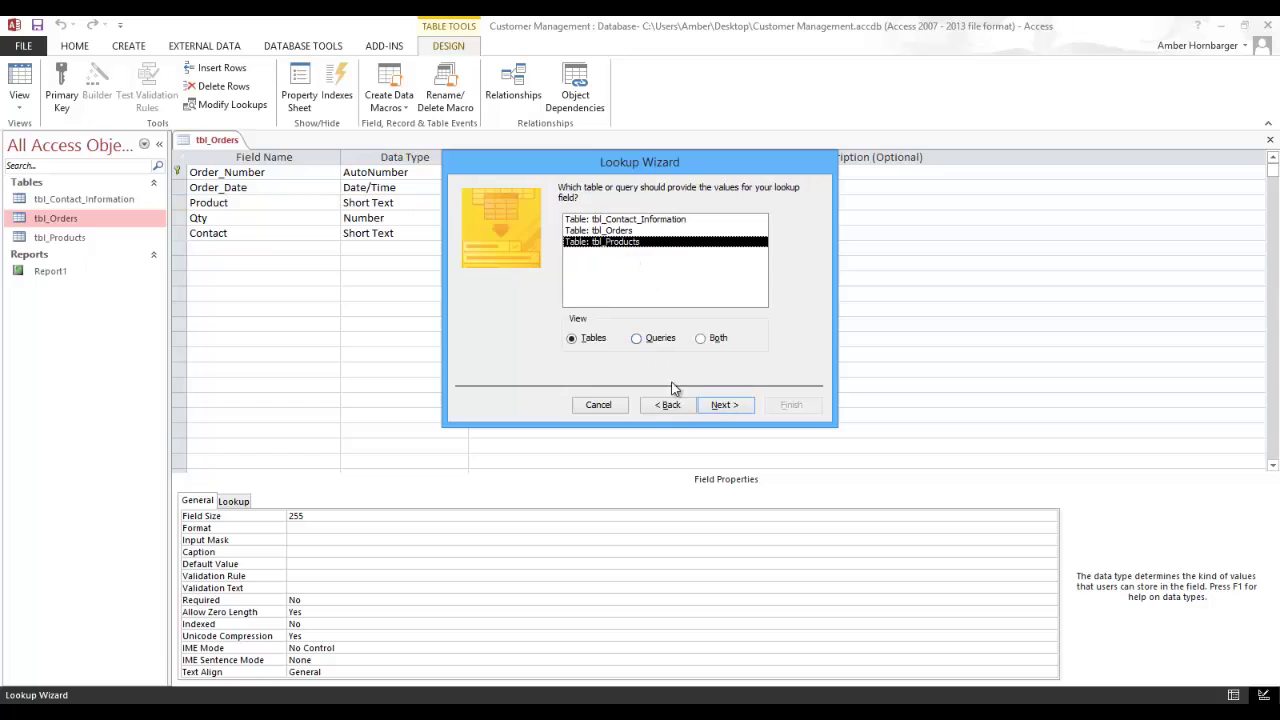
{"action": "left_click", "coordinate": [722, 406]}
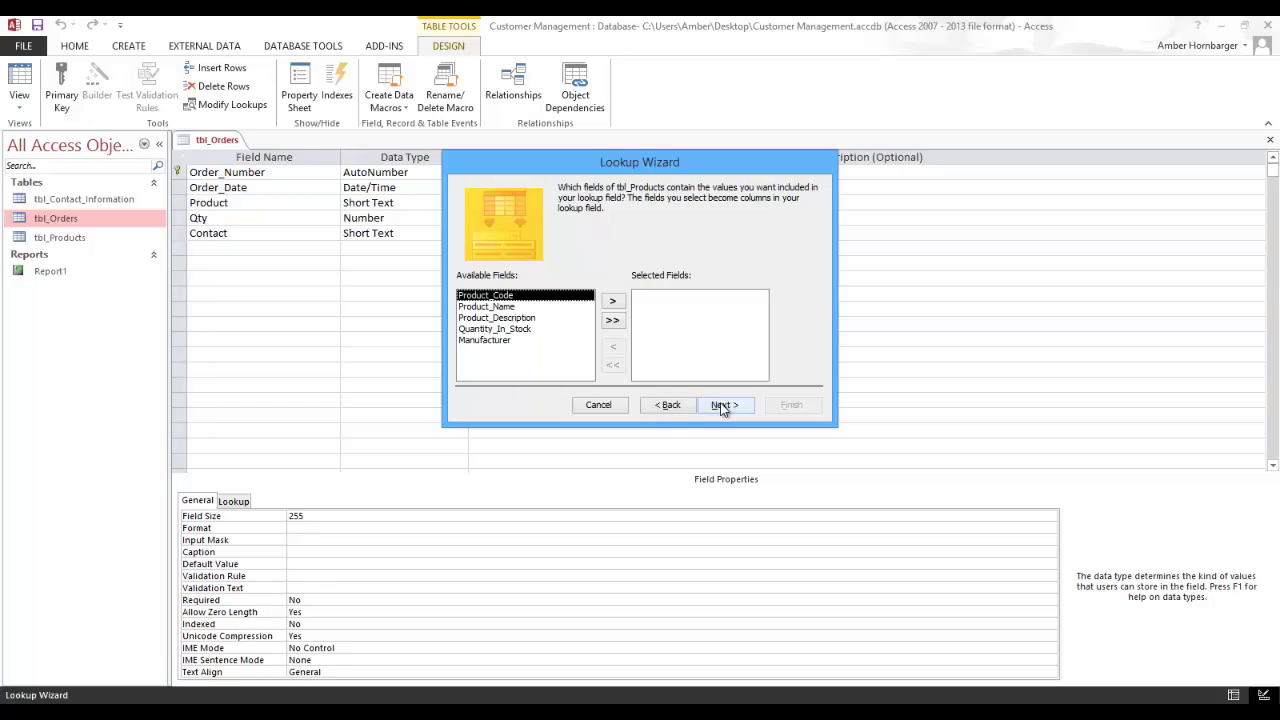
{"action": "double_click", "coordinate": [505, 309]}
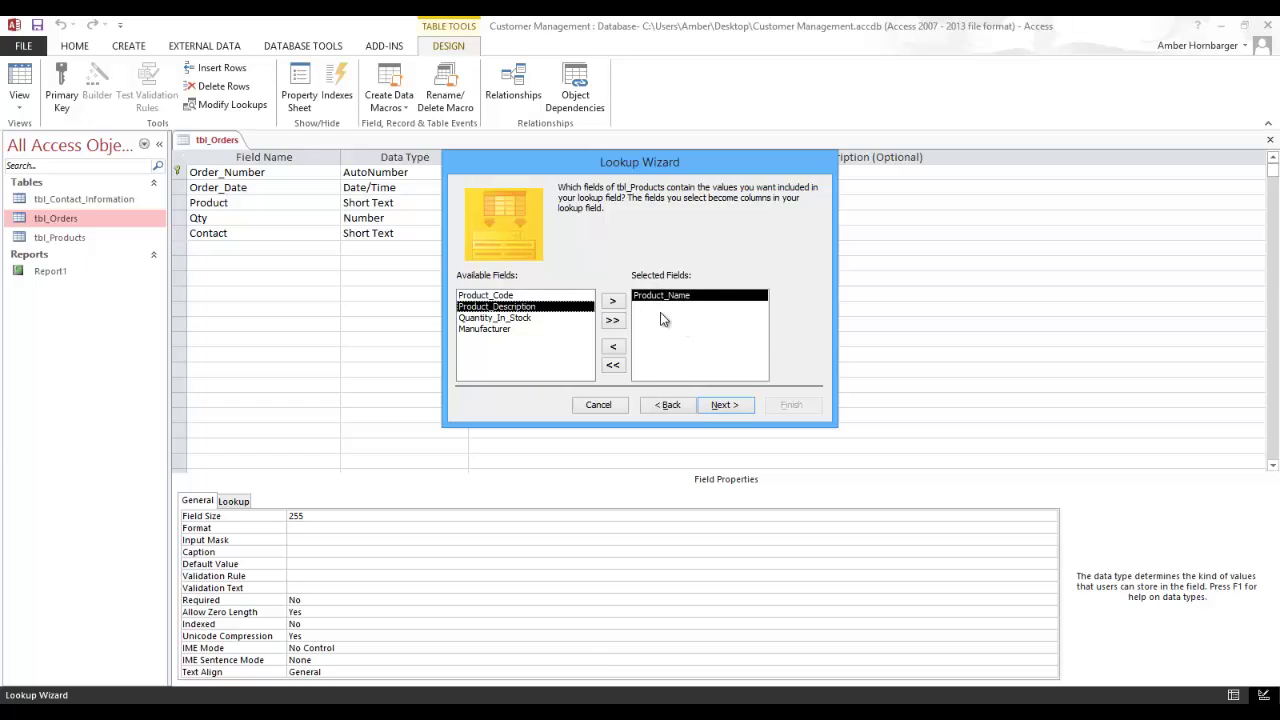
{"action": "left_click", "coordinate": [722, 404]}
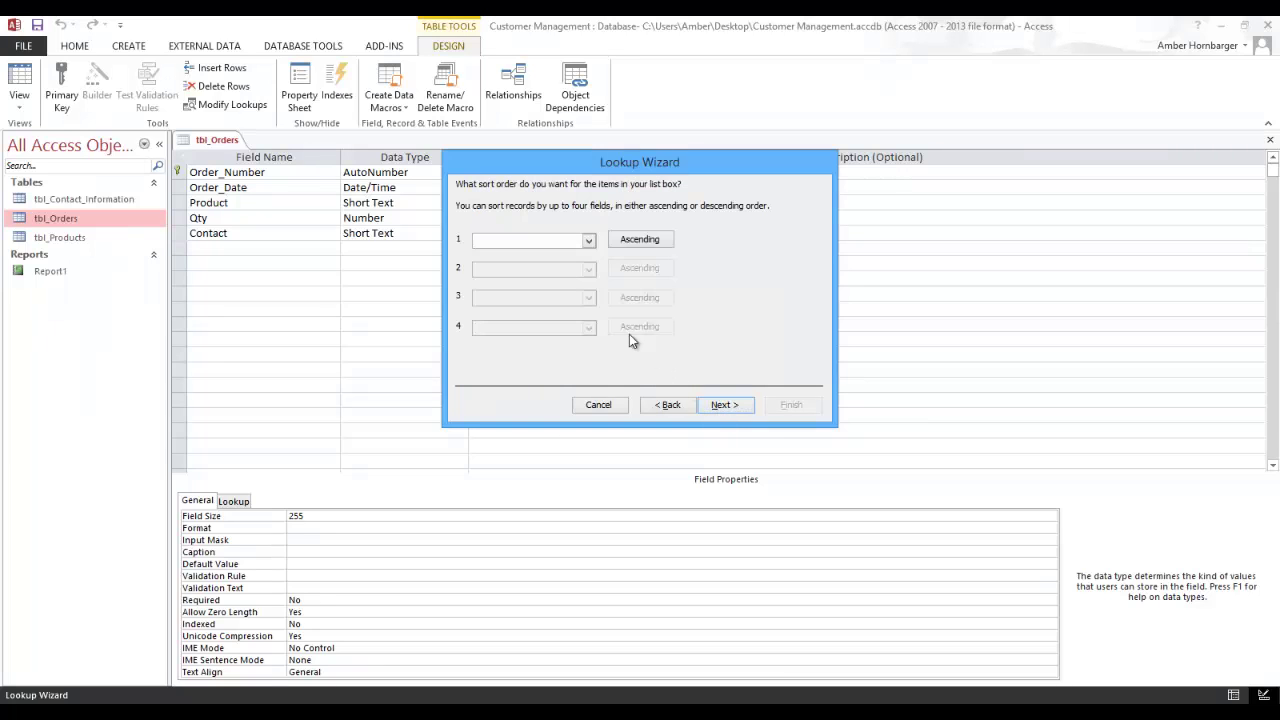
{"action": "left_click", "coordinate": [588, 240]}
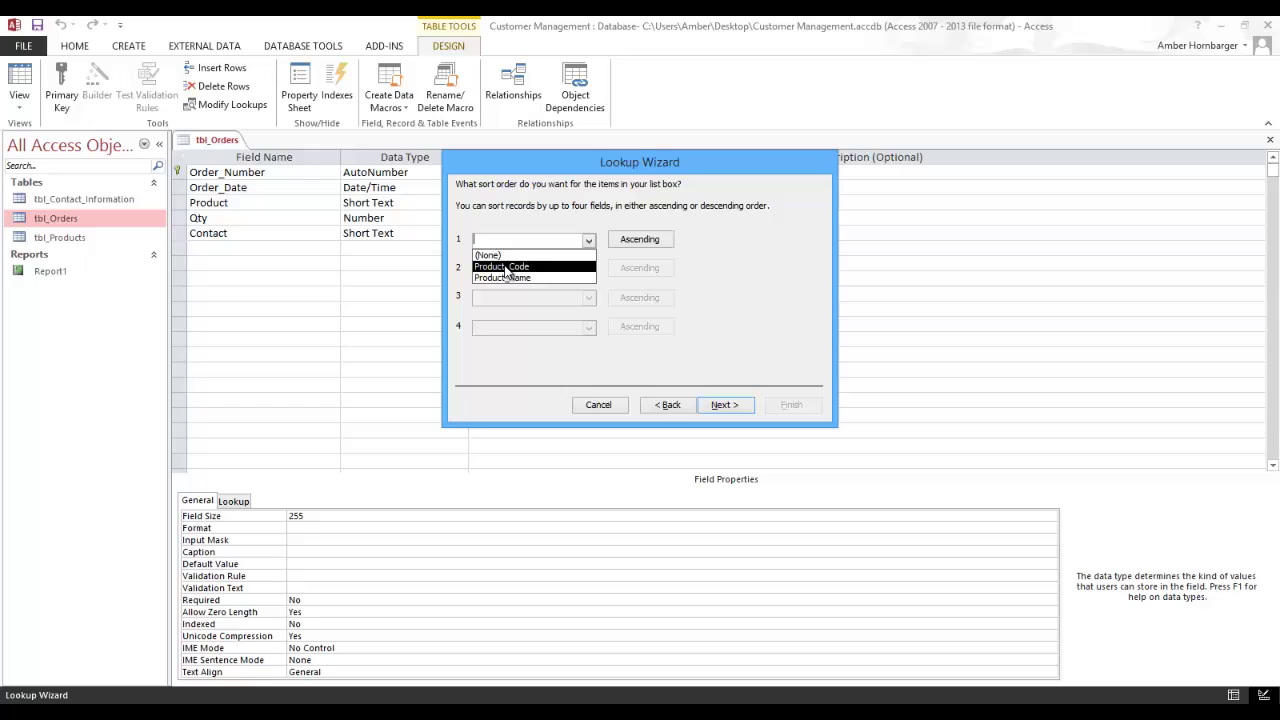
{"action": "left_click", "coordinate": [588, 240]}
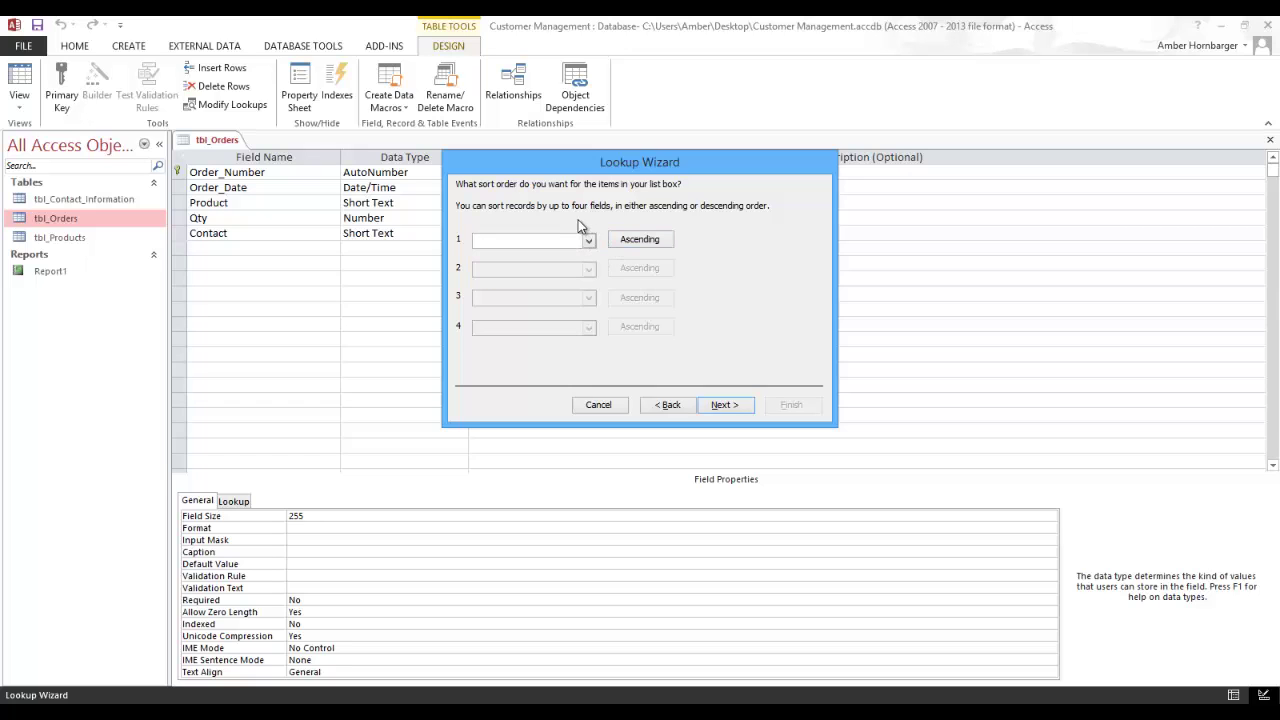
{"action": "left_click", "coordinate": [727, 405]}
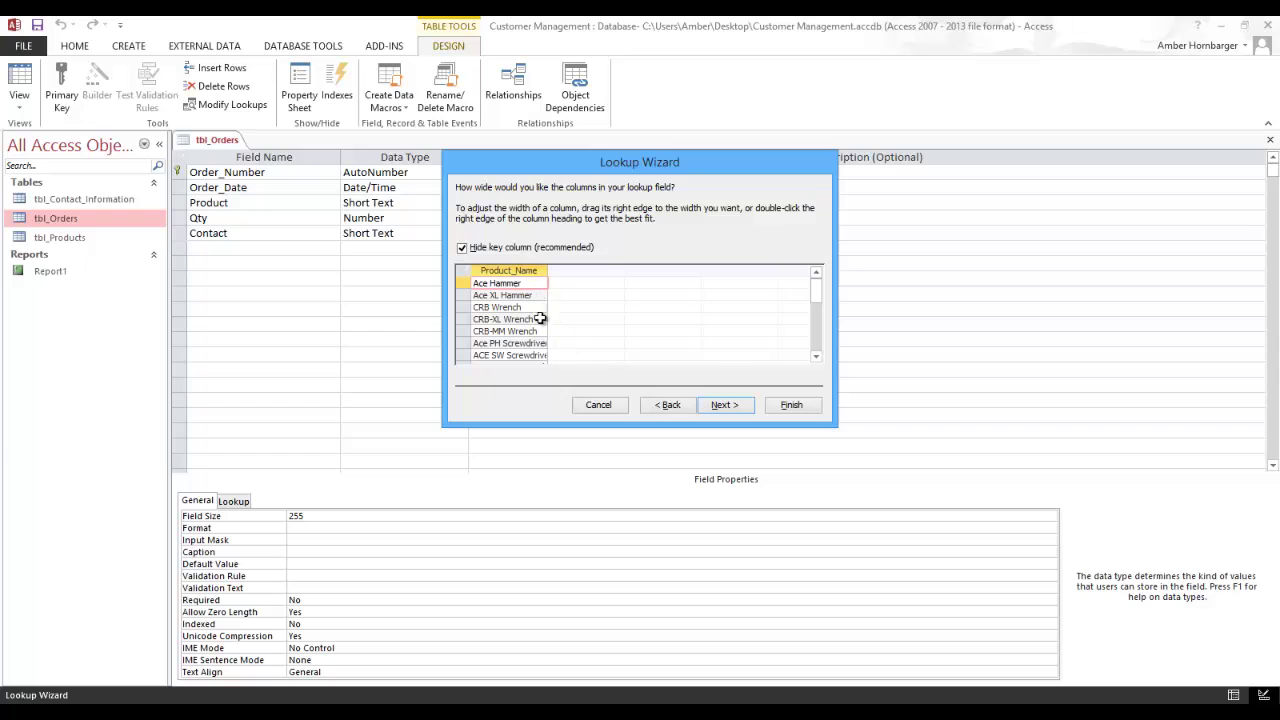
- Widen the Product_Name lookup column to fit its entries, then finish the wizard with the label Product and save the table
{"action": "mouse_move", "coordinate": [548, 282]}
{"action": "left_mouse_down"}
{"action": "mouse_move", "coordinate": [598, 282]}
{"action": "mouse_move", "coordinate": [557, 272]}
{"action": "left_mouse_up"}
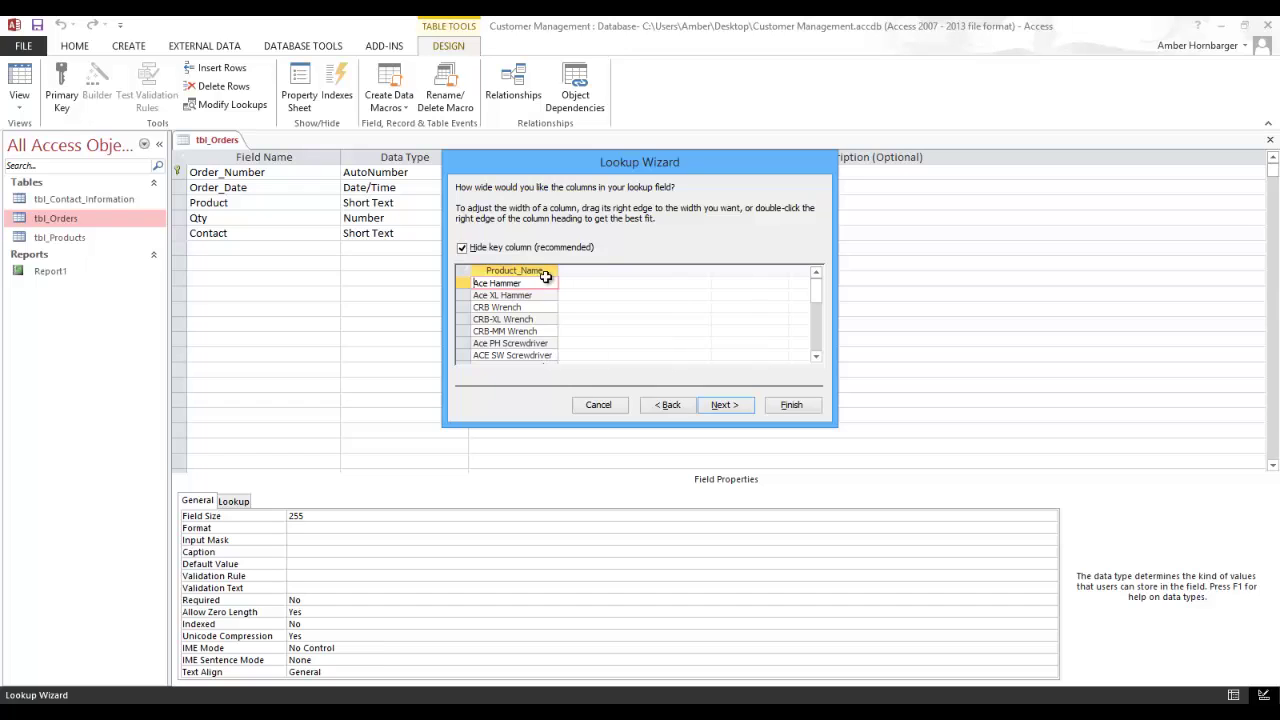
{"action": "left_click", "coordinate": [722, 406]}
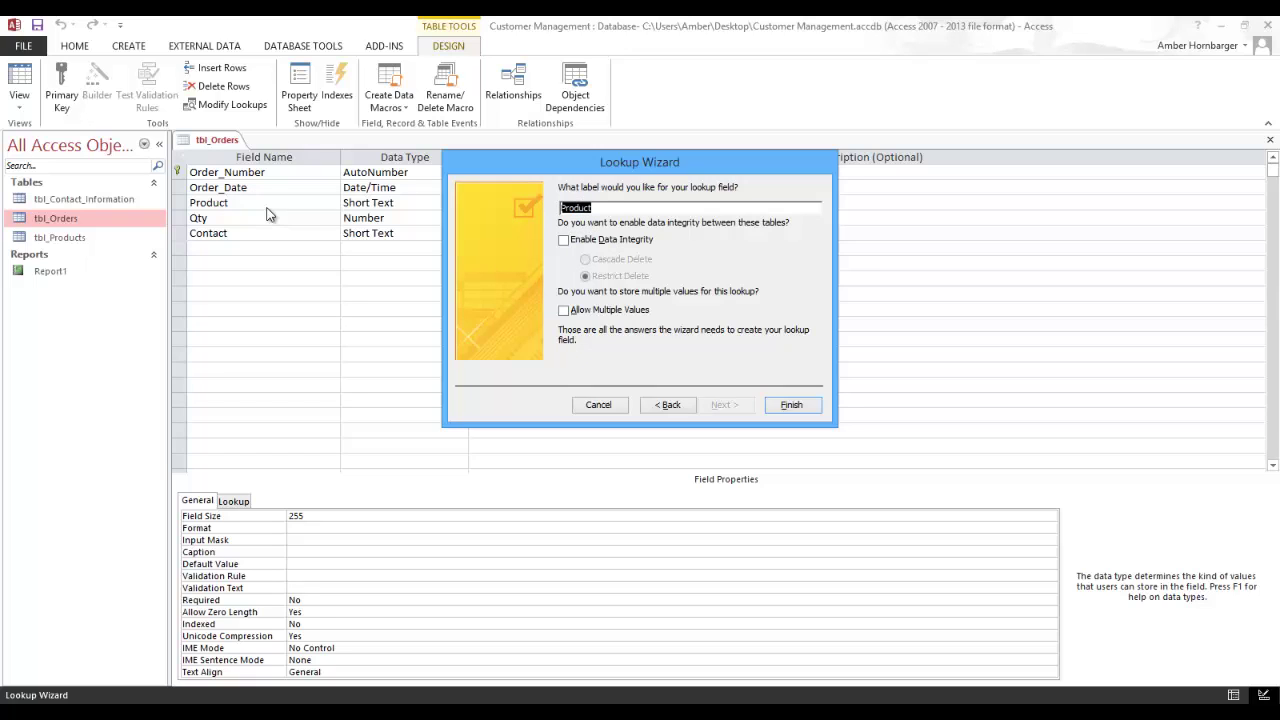
{"action": "left_click", "coordinate": [801, 408]}
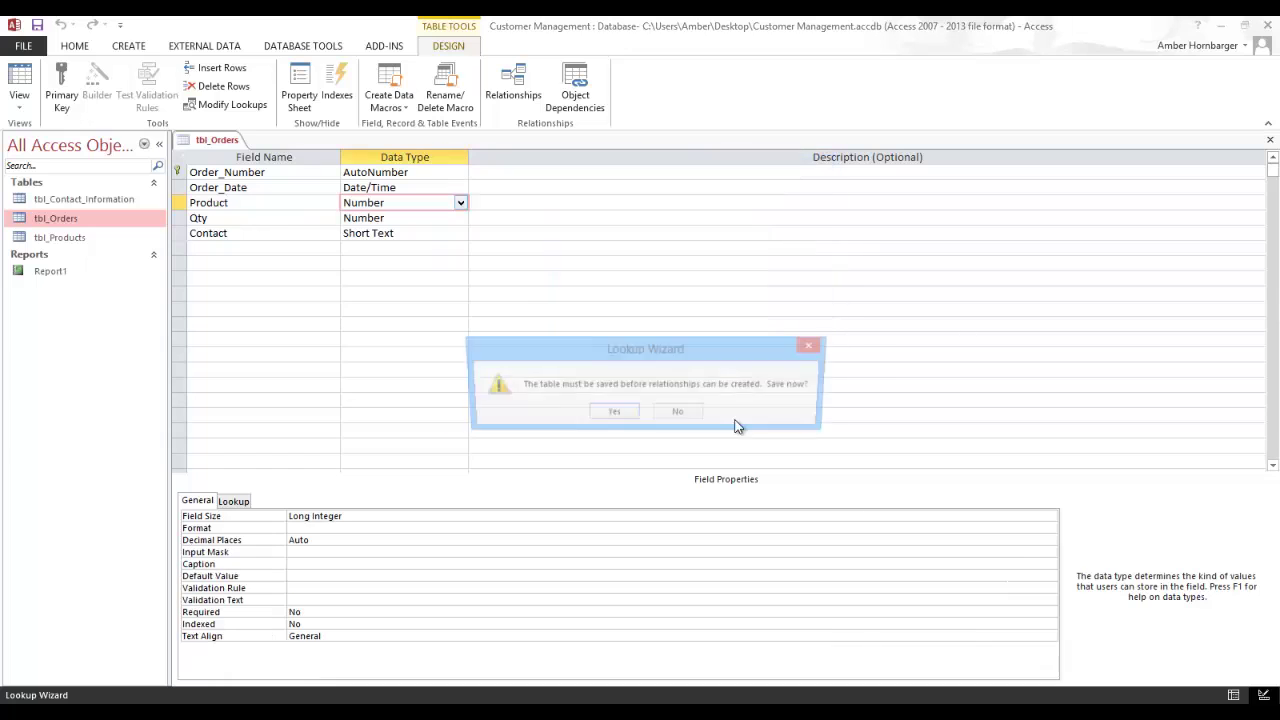
{"action": "left_click", "coordinate": [613, 414]}
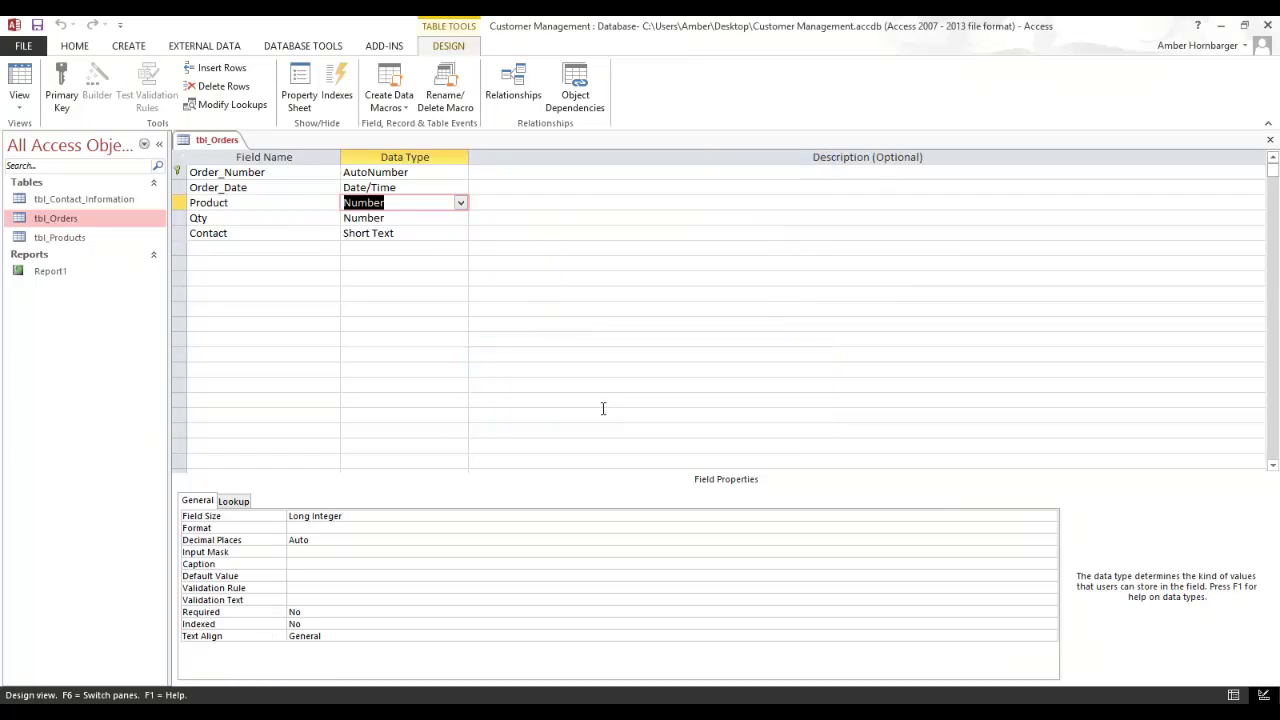
- In Datasheet View, start an order record dated 6/30/2015 and pick the ACE PH-XL screwdriver as its product
{"action": "left_click", "coordinate": [17, 80]}
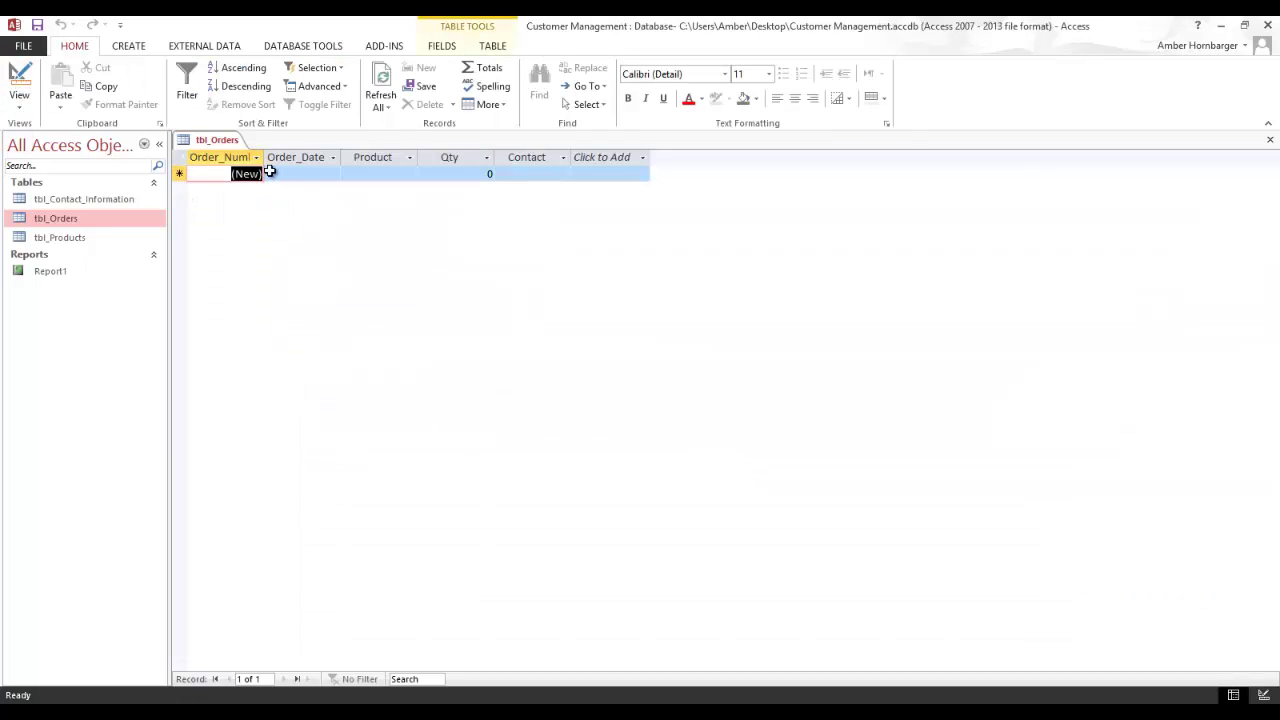
{"action": "left_click", "coordinate": [310, 176]}
{"action": "left_click", "coordinate": [348, 176]}
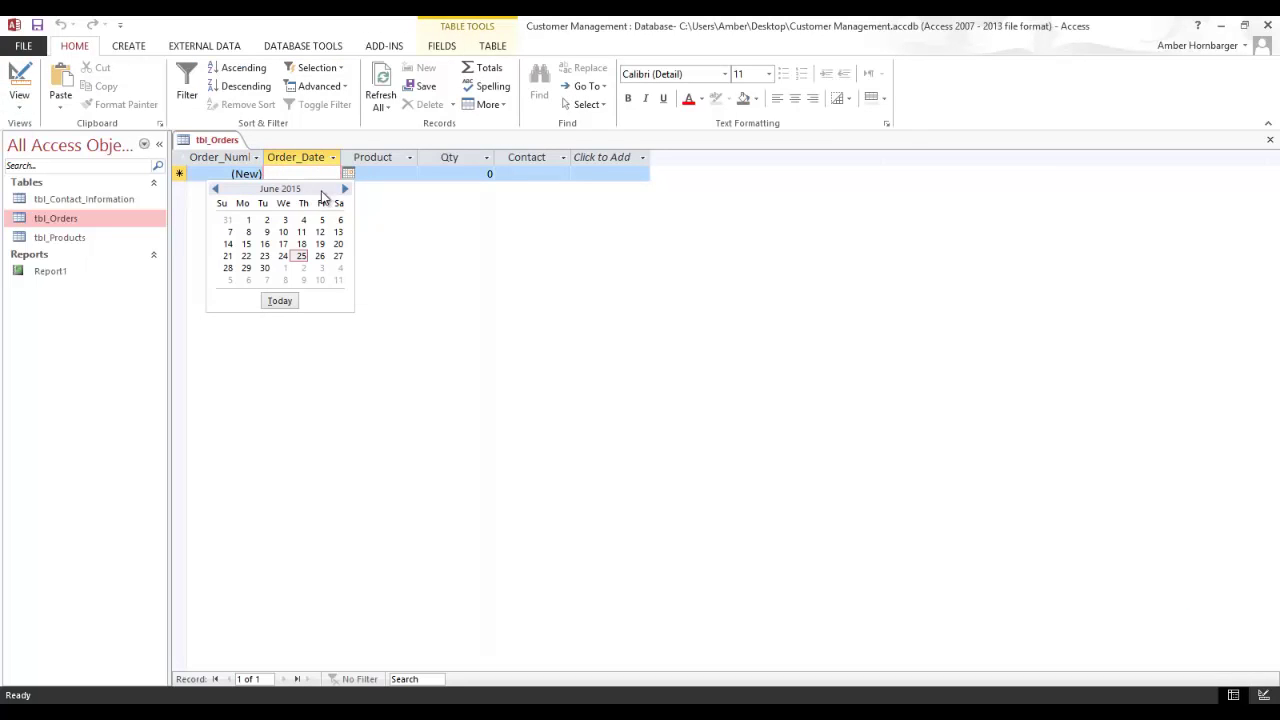
{"action": "left_click", "coordinate": [265, 271]}
{"action": "left_click", "coordinate": [393, 173]}
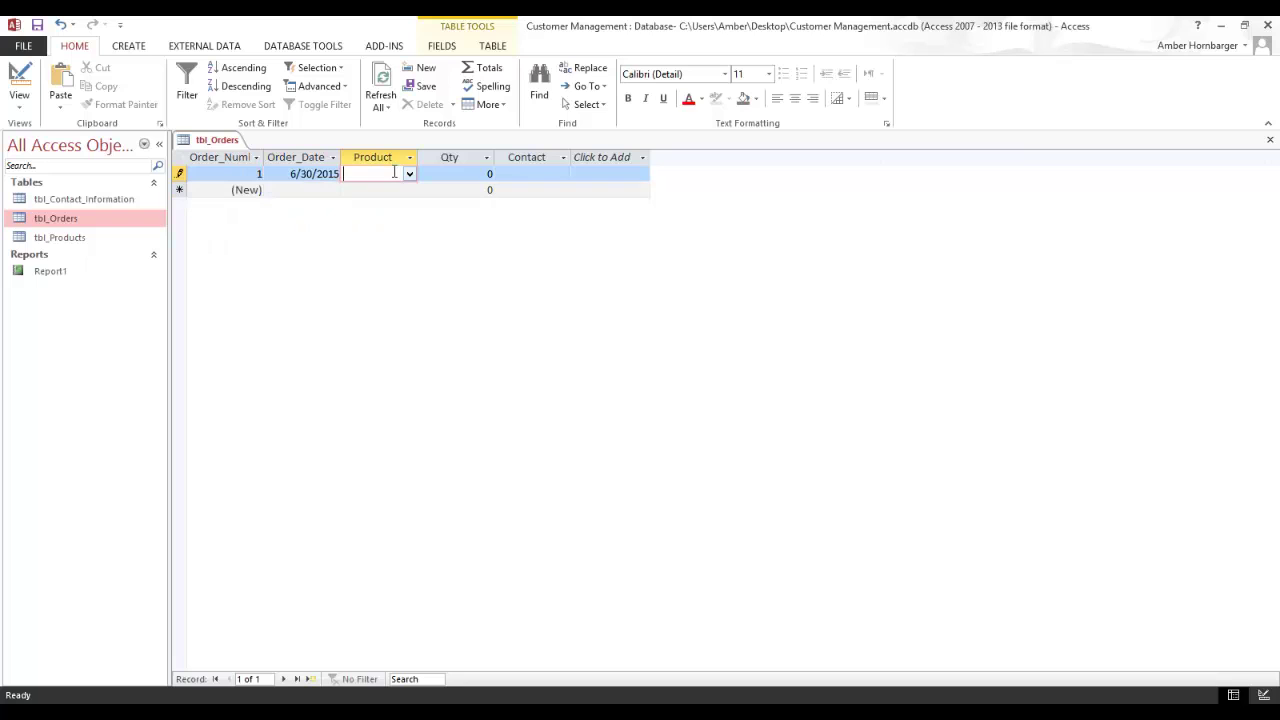
{"action": "left_click", "coordinate": [409, 173]}
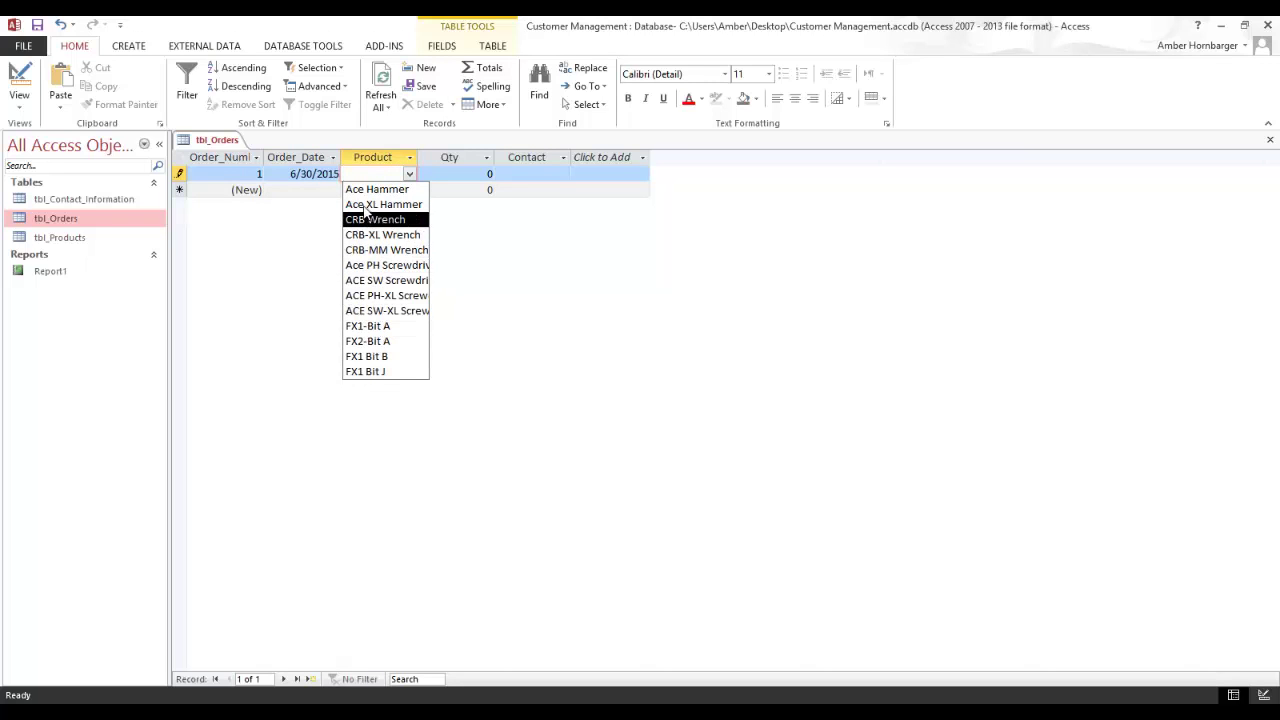
{"action": "left_click", "coordinate": [368, 296]}
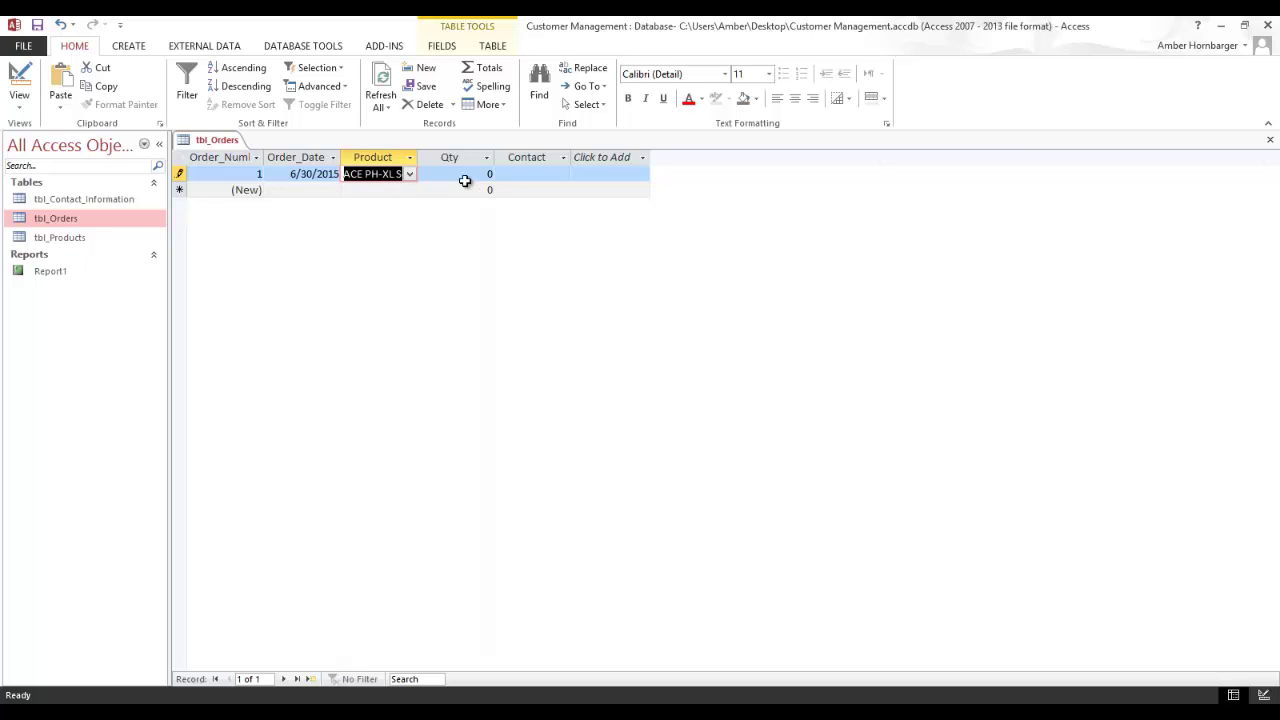
{"action": "left_click", "coordinate": [516, 173]}
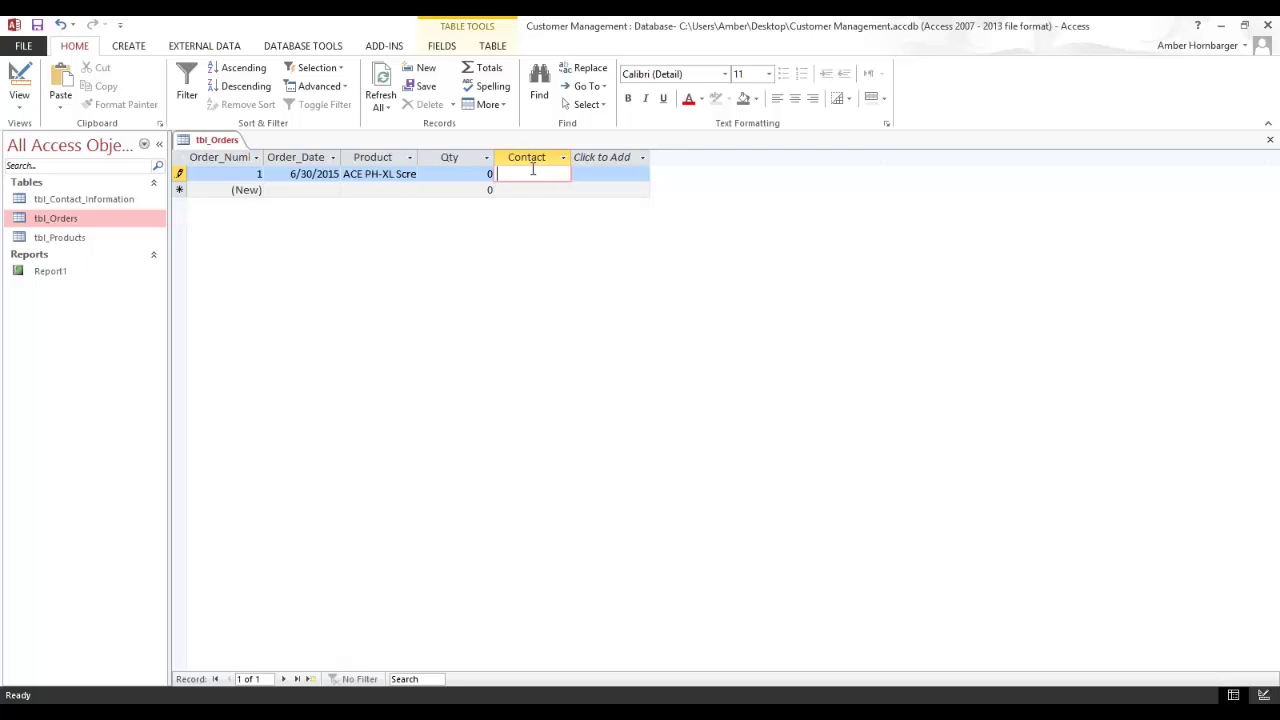
- Return tbl_Orders to Design View and start the Lookup Wizard for the Contact field's data type
{"action": "left_click", "coordinate": [18, 80]}
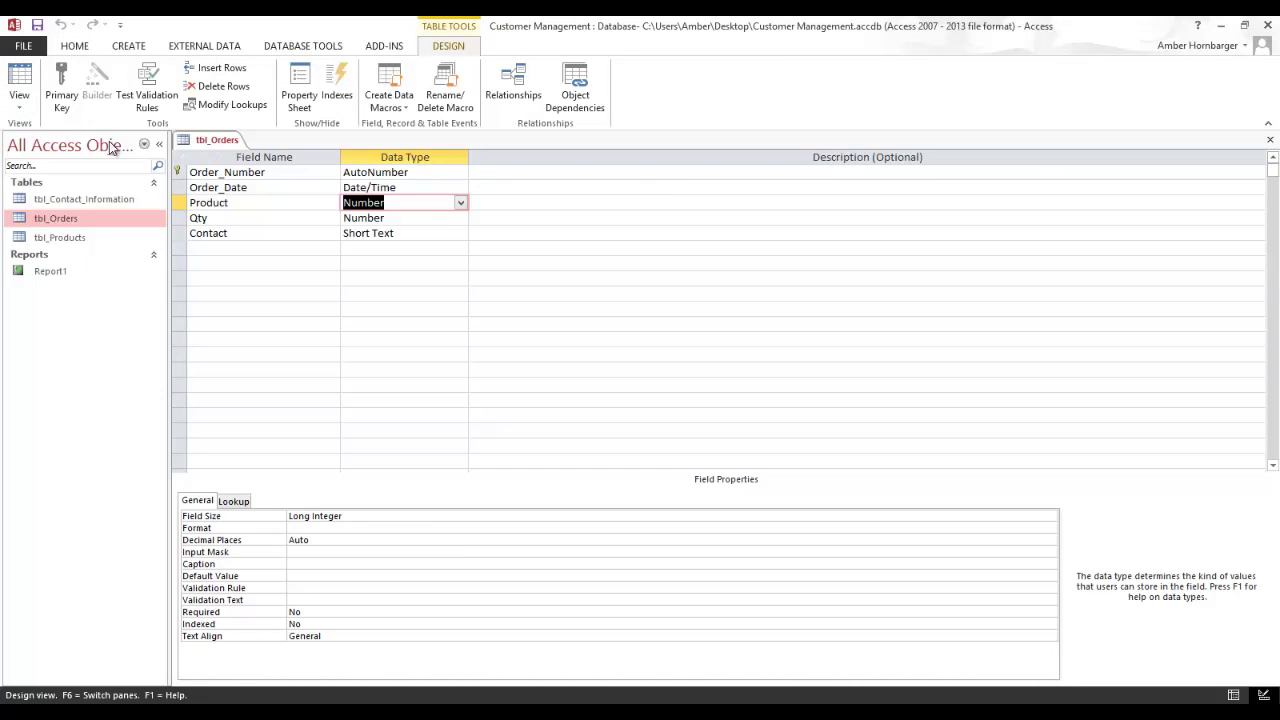
{"action": "left_click", "coordinate": [268, 233]}
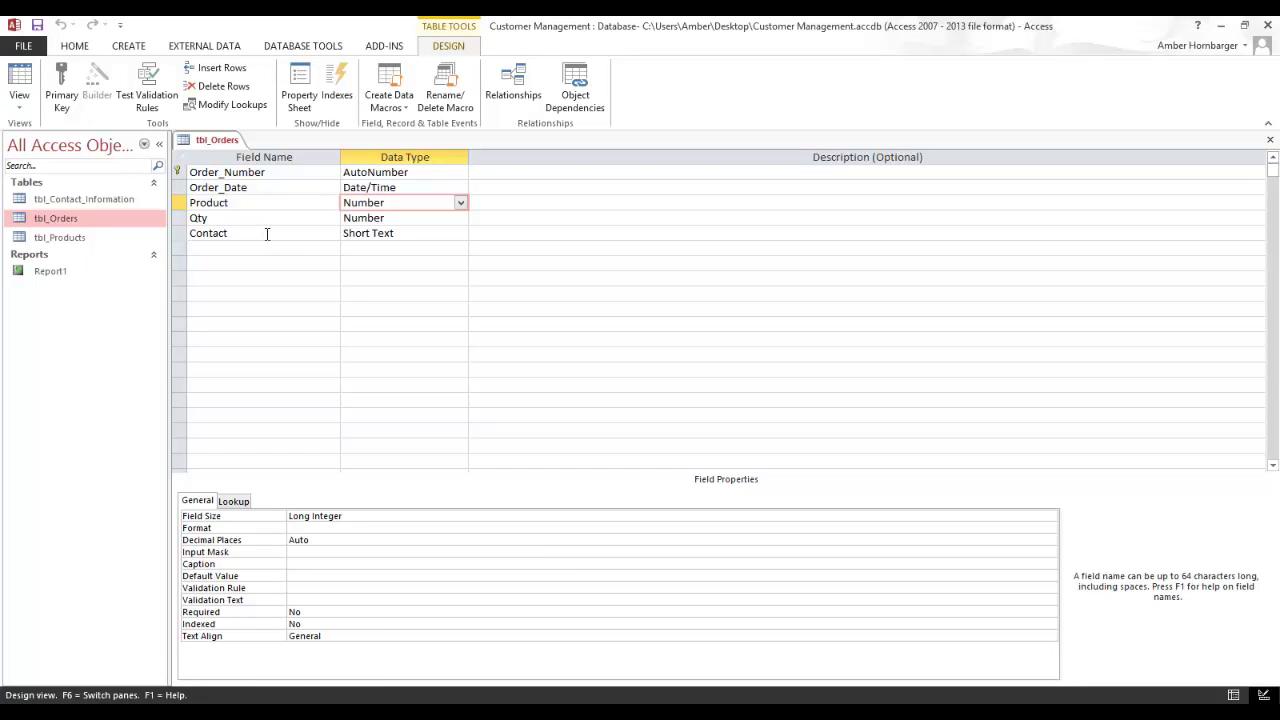
{"action": "left_click", "coordinate": [403, 235]}
{"action": "left_click", "coordinate": [460, 233]}
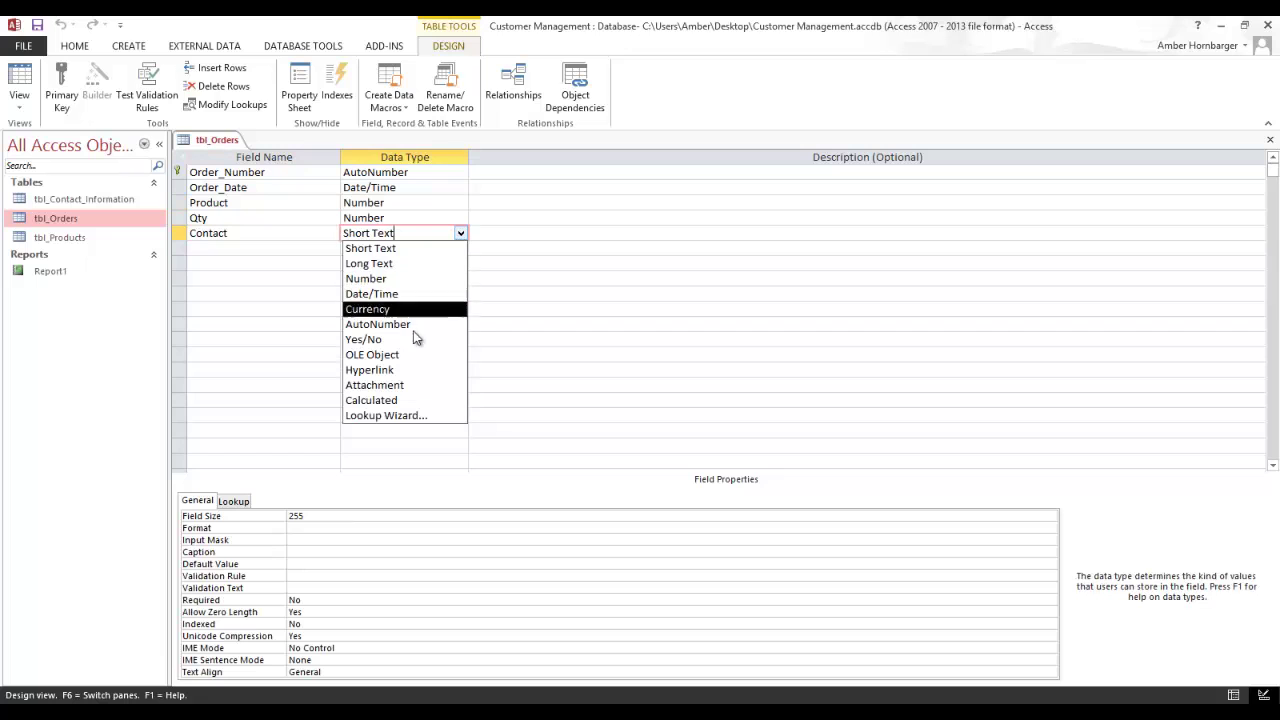
{"action": "left_click", "coordinate": [403, 415]}
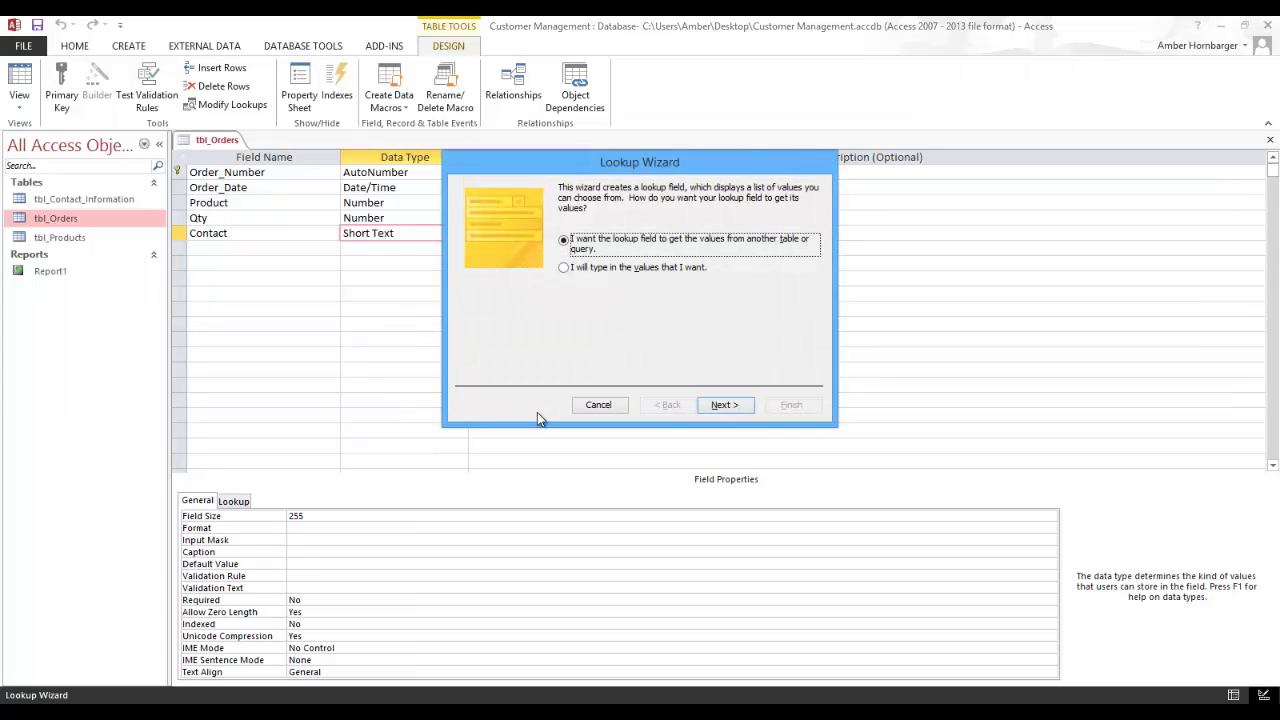
- Base the Contact lookup on tbl_Contact_Information, including the LAST_NAME field followed by FIRST_NAME
{"action": "left_click", "coordinate": [729, 406]}
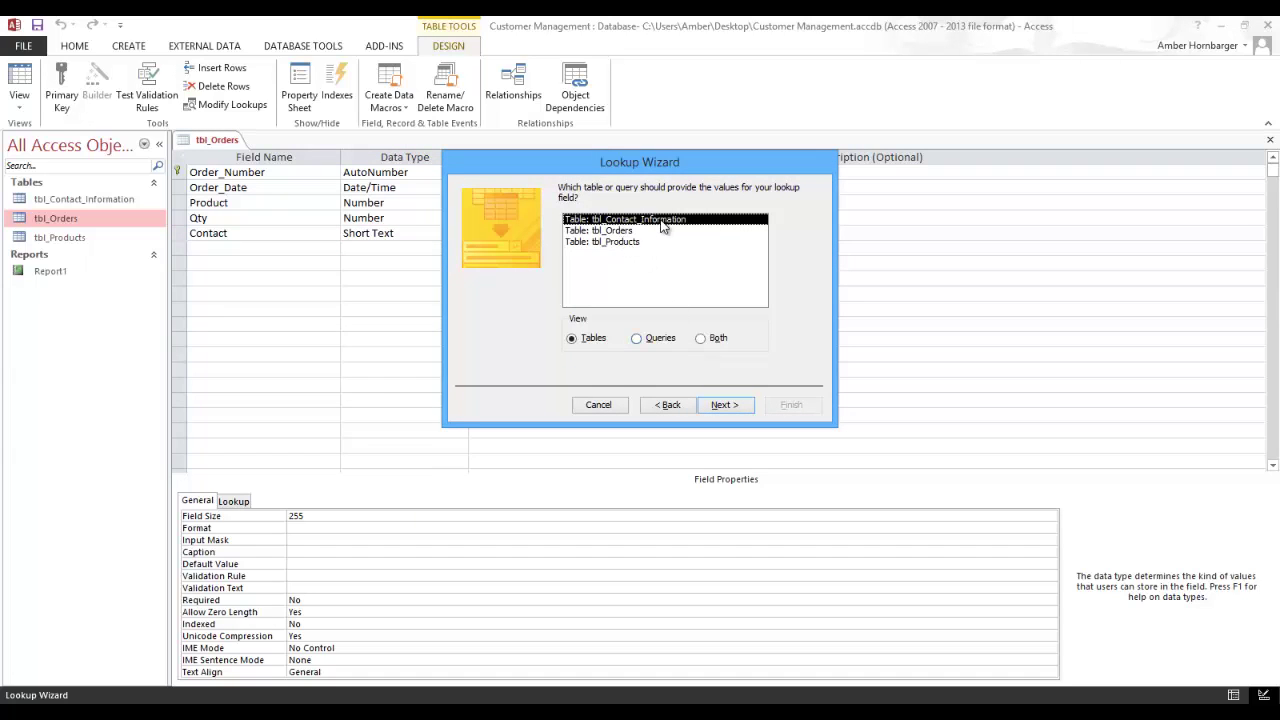
{"action": "left_click", "coordinate": [729, 406]}
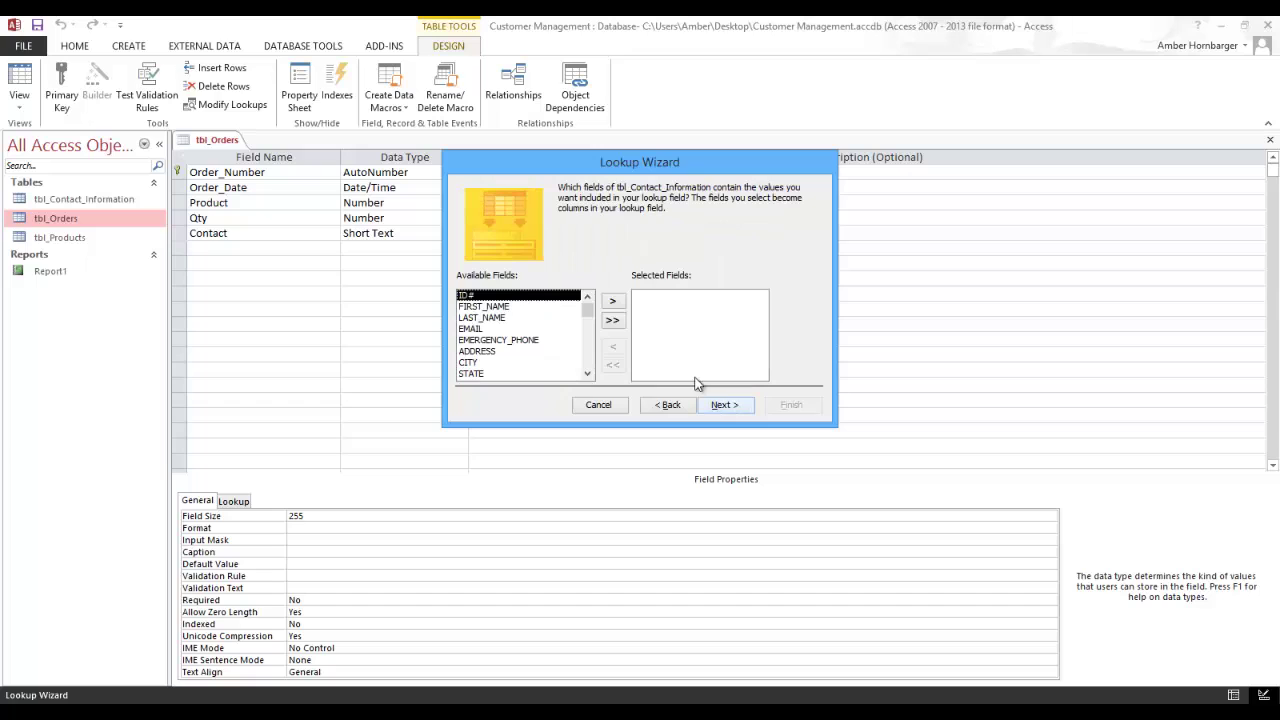
{"action": "double_click", "coordinate": [516, 318]}
{"action": "double_click", "coordinate": [516, 307]}
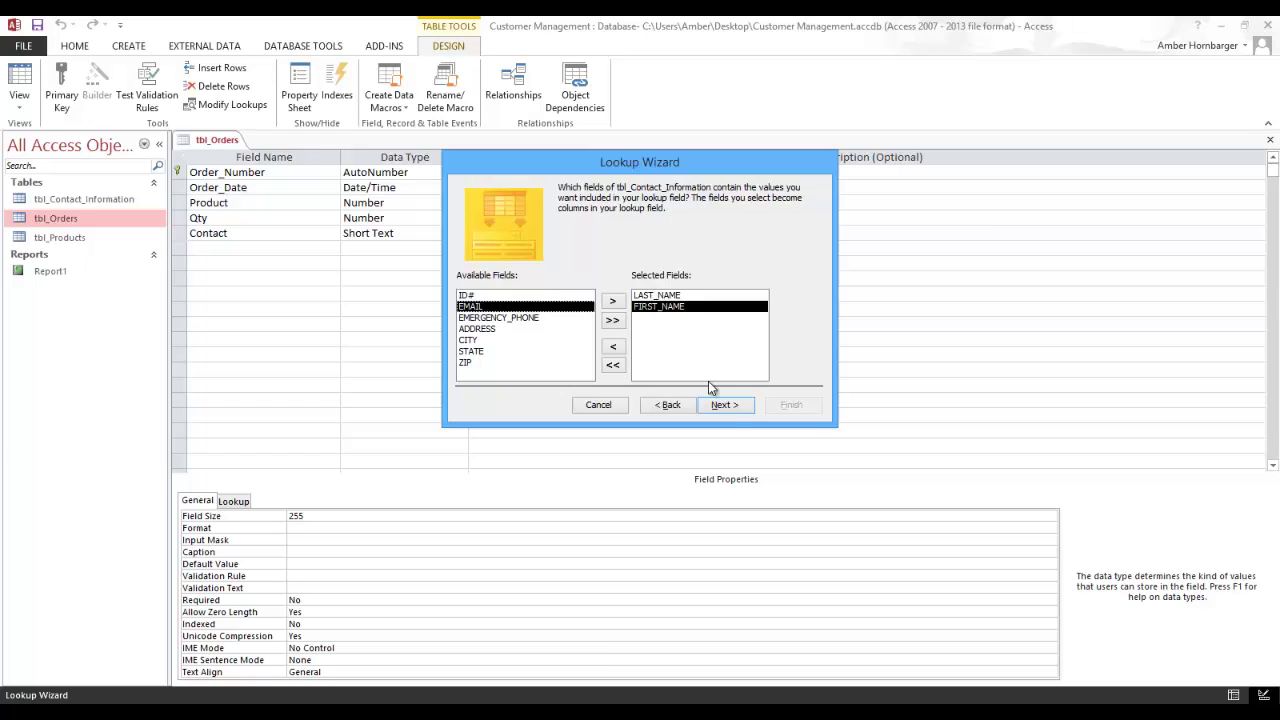
{"action": "left_click", "coordinate": [724, 404]}
- Sort the Contact lookup by LAST_NAME in ascending order, then narrow the LAST_NAME column and best-fit the FIRST_NAME column
{"action": "left_click", "coordinate": [589, 241]}
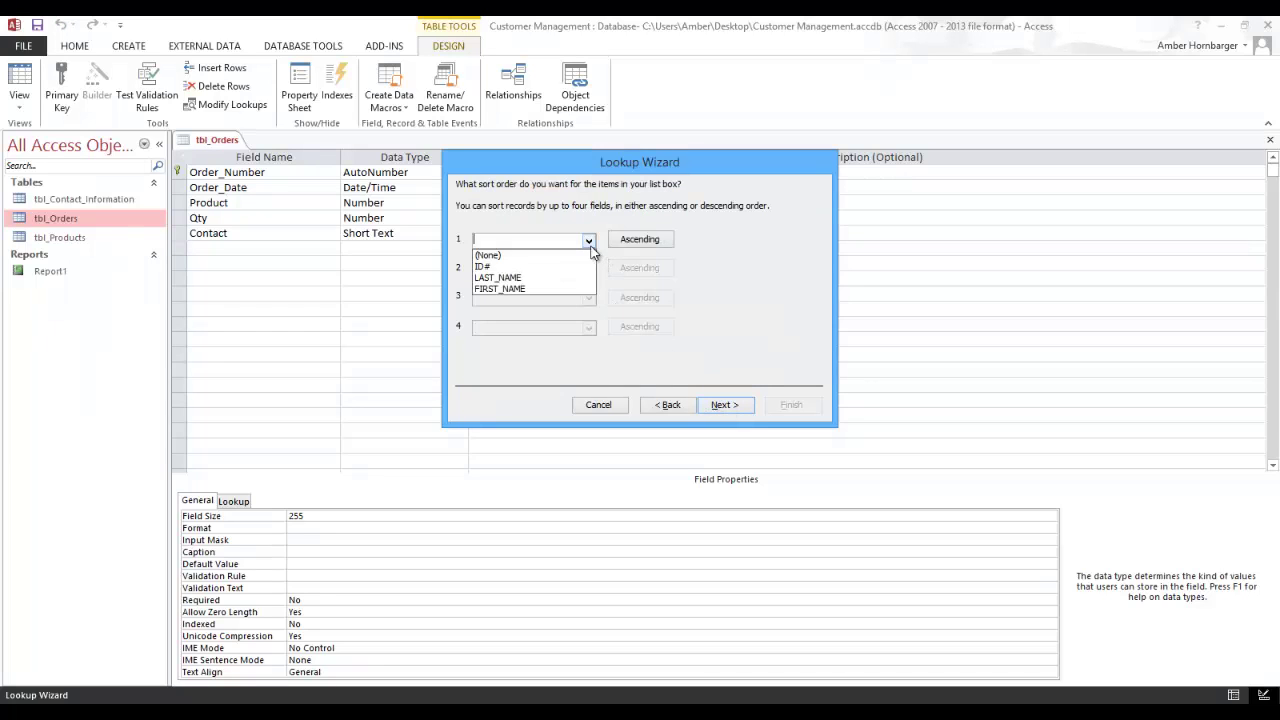
{"action": "left_click", "coordinate": [571, 277]}
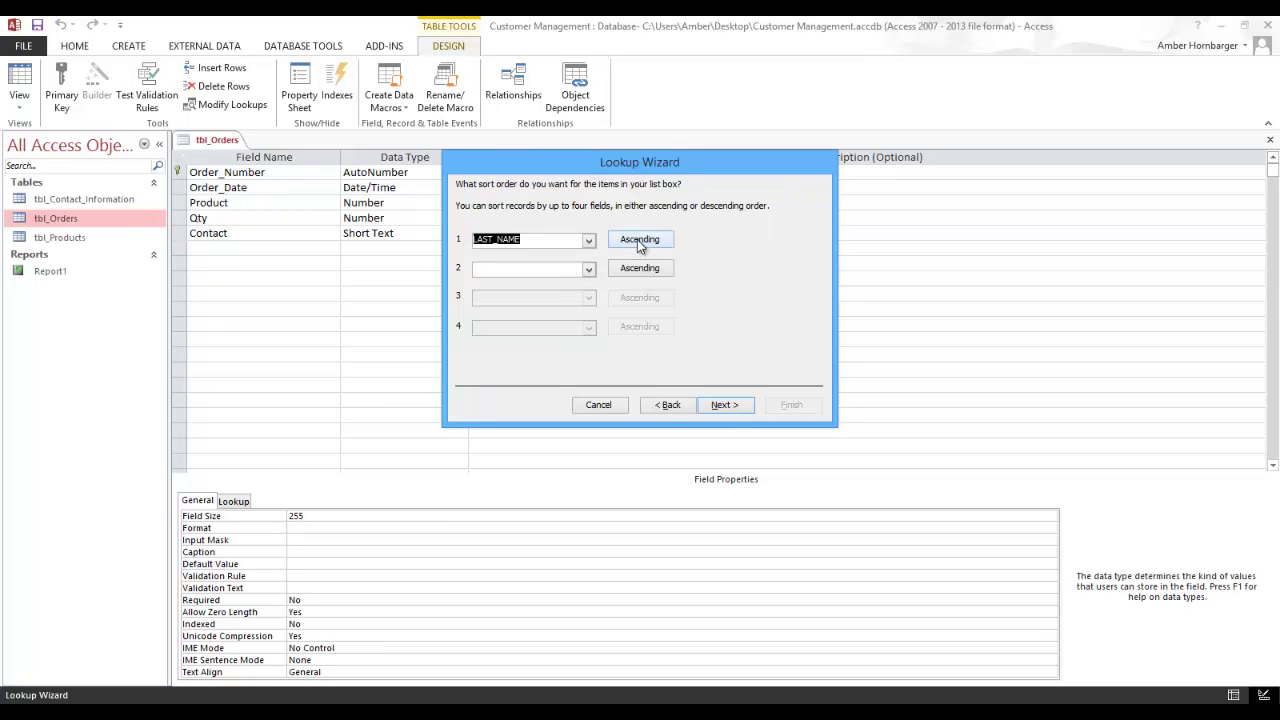
{"action": "left_click", "coordinate": [721, 407]}
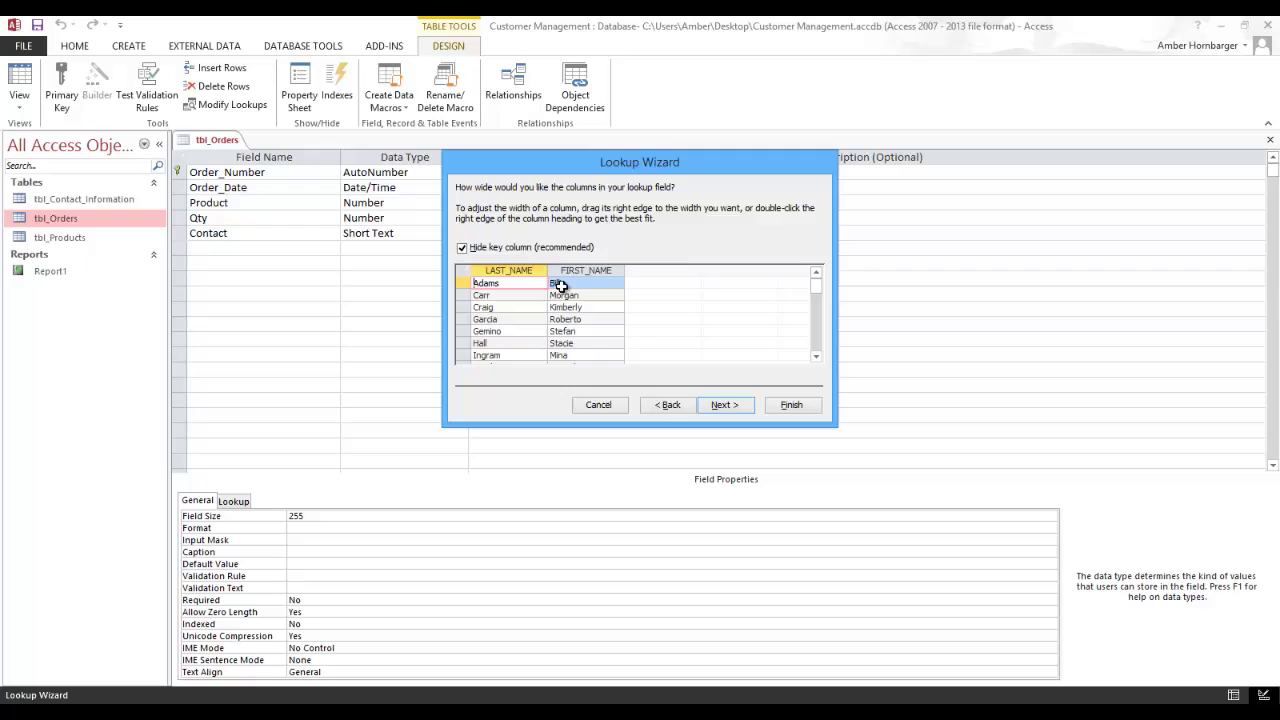
{"action": "mouse_move", "coordinate": [547, 270]}
{"action": "left_mouse_down"}
{"action": "mouse_move", "coordinate": [521, 270]}
{"action": "mouse_move", "coordinate": [532, 270]}
{"action": "left_mouse_up"}
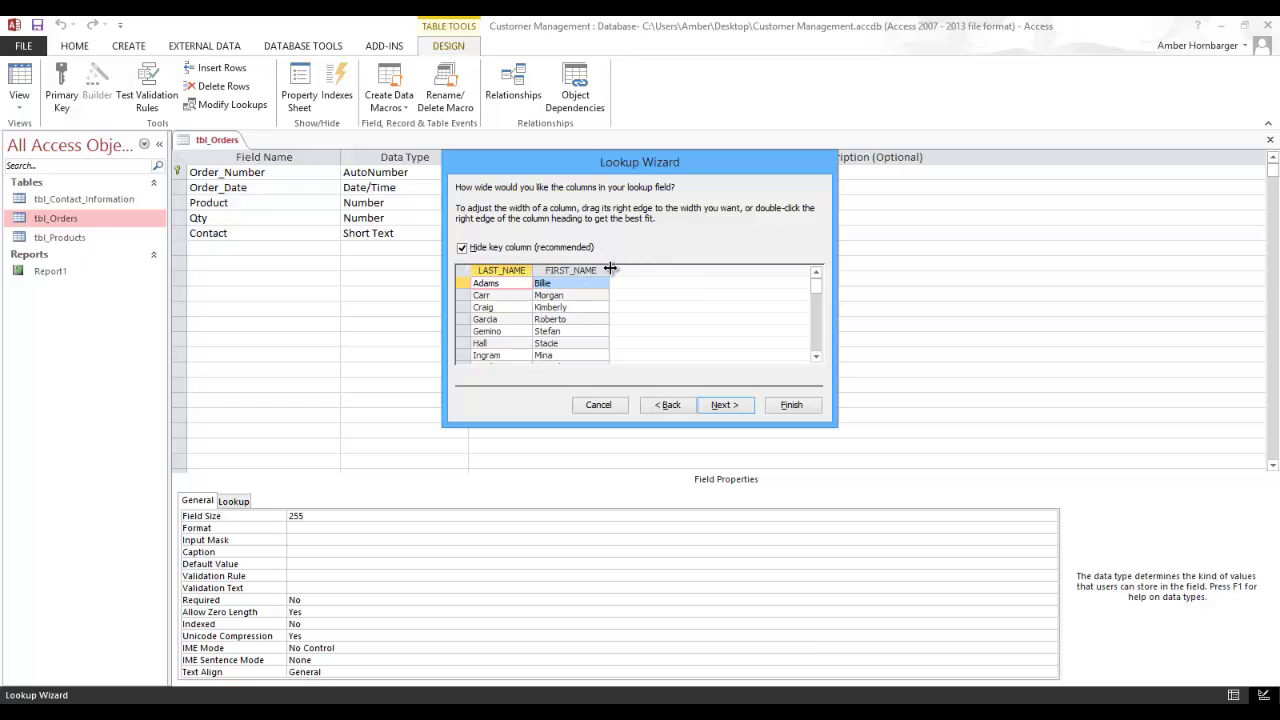
{"action": "double_click", "coordinate": [610, 269]}
{"action": "left_click", "coordinate": [724, 404]}
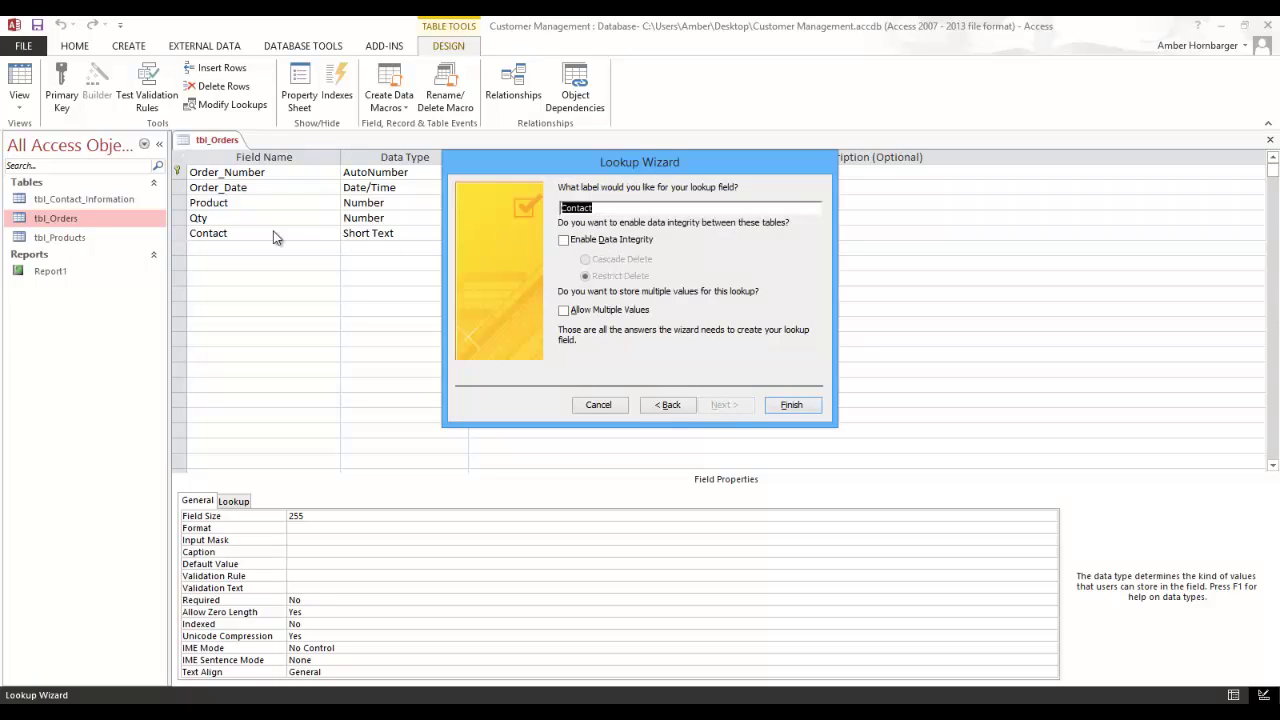
- Finish the lookup with the label Contact and save the table, accepting the shorter field size
{"action": "left_click", "coordinate": [793, 405]}
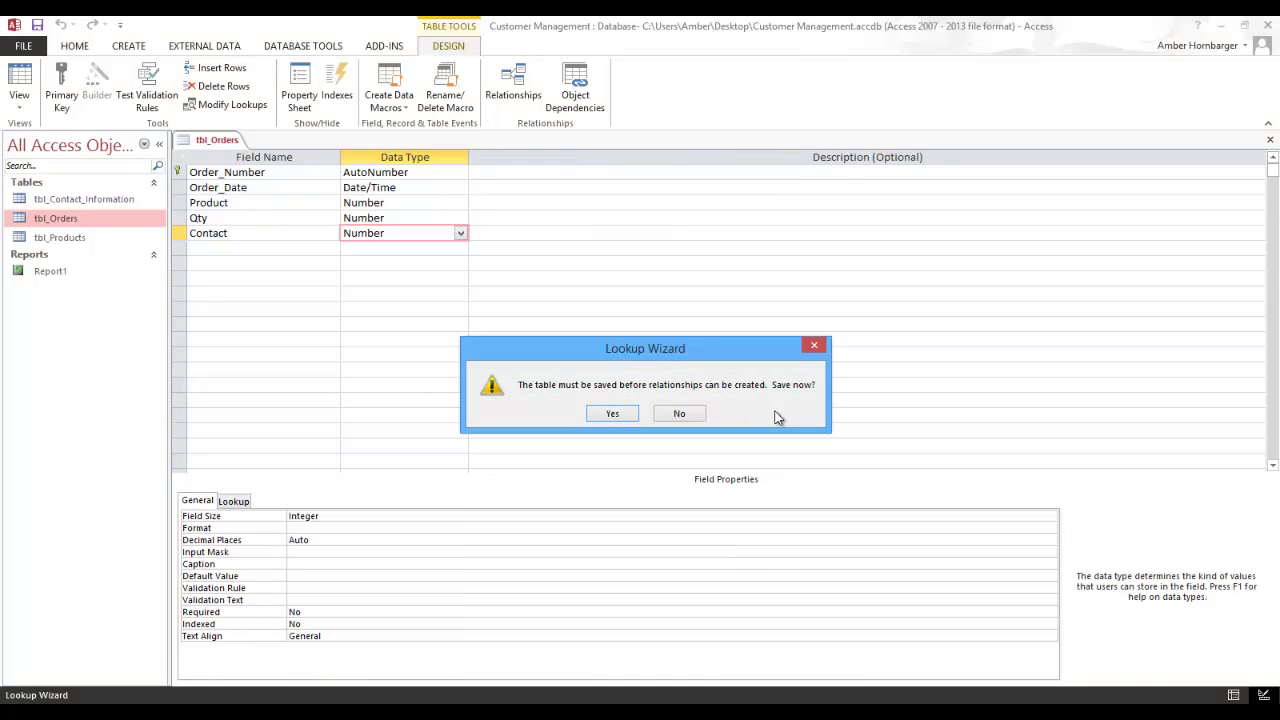
{"action": "left_click", "coordinate": [610, 413]}
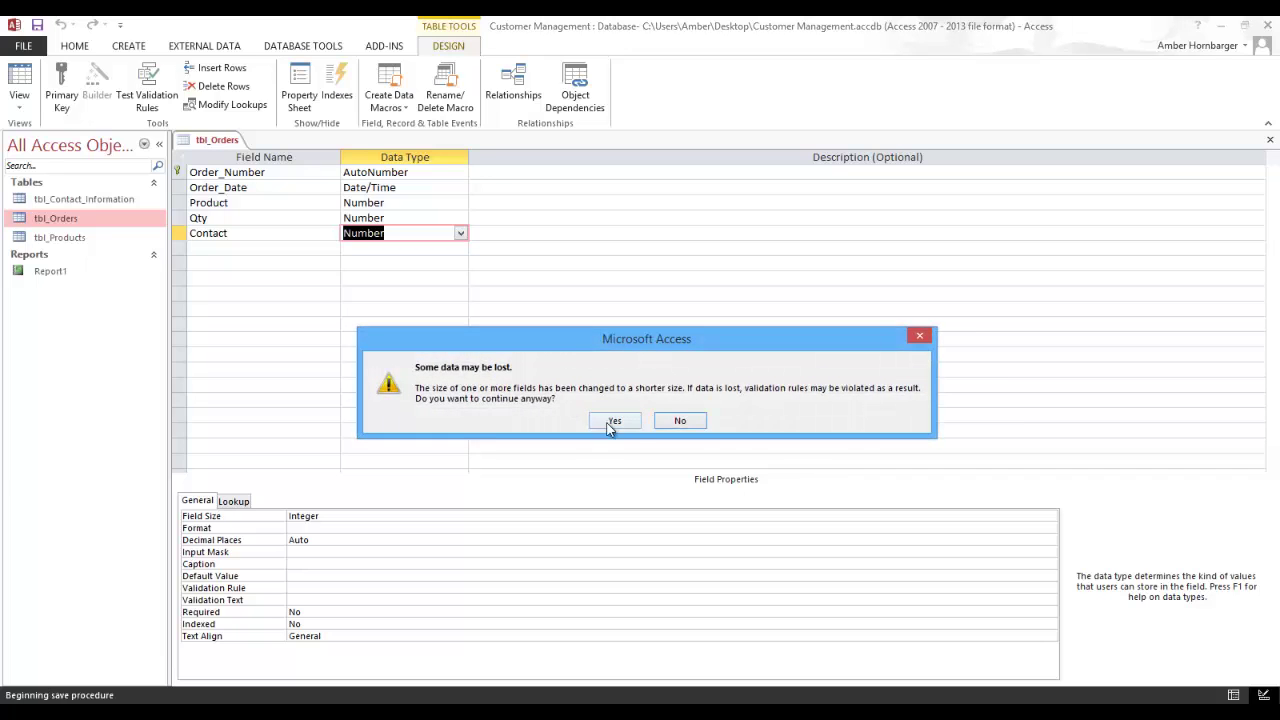
{"action": "left_click", "coordinate": [614, 420]}
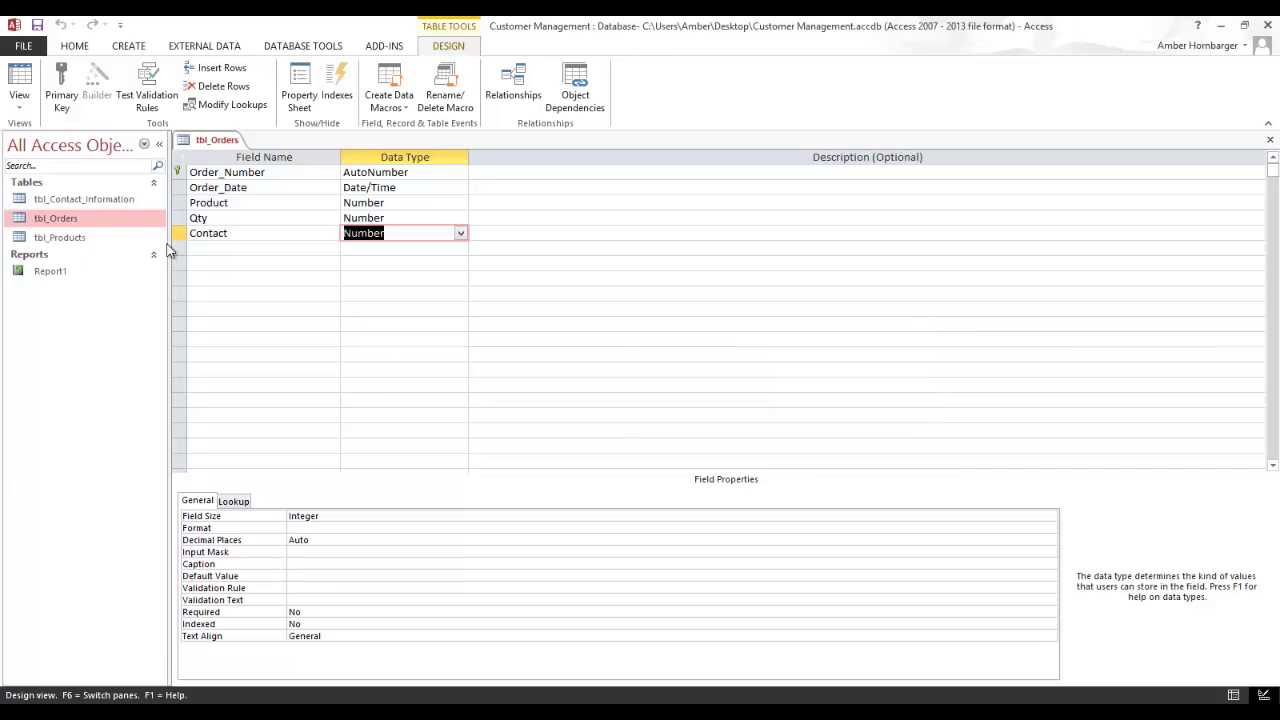
- In Datasheet View, choose the third listed contact for the 6/30/2015 order and place the cursor in its Qty field
{"action": "left_click", "coordinate": [20, 80]}
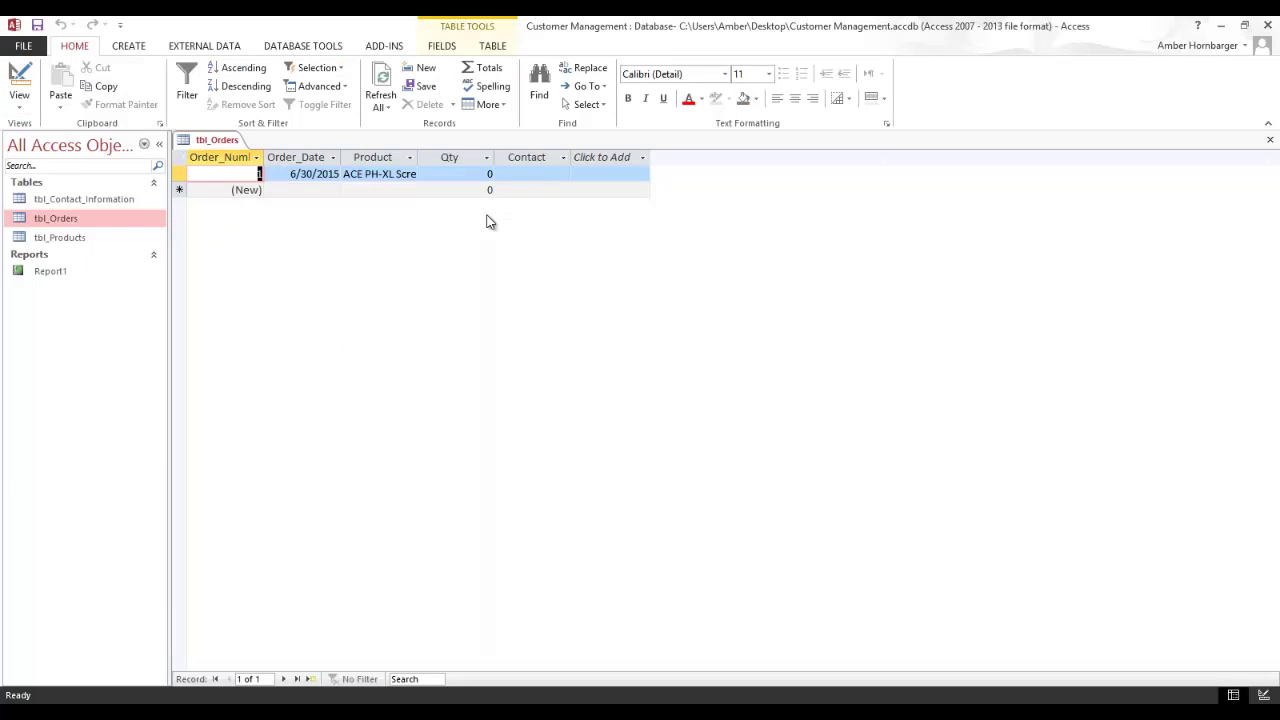
{"action": "left_click", "coordinate": [536, 172]}
{"action": "left_click", "coordinate": [563, 174]}
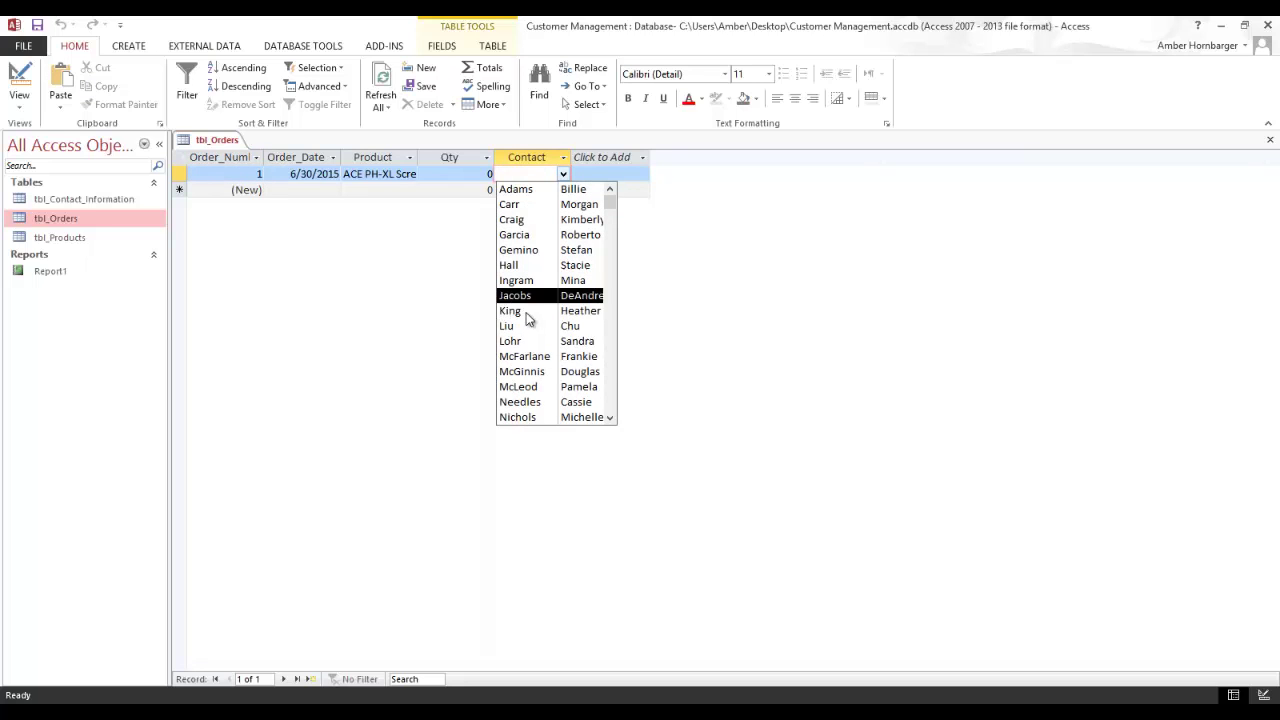
{"action": "left_click", "coordinate": [533, 224]}
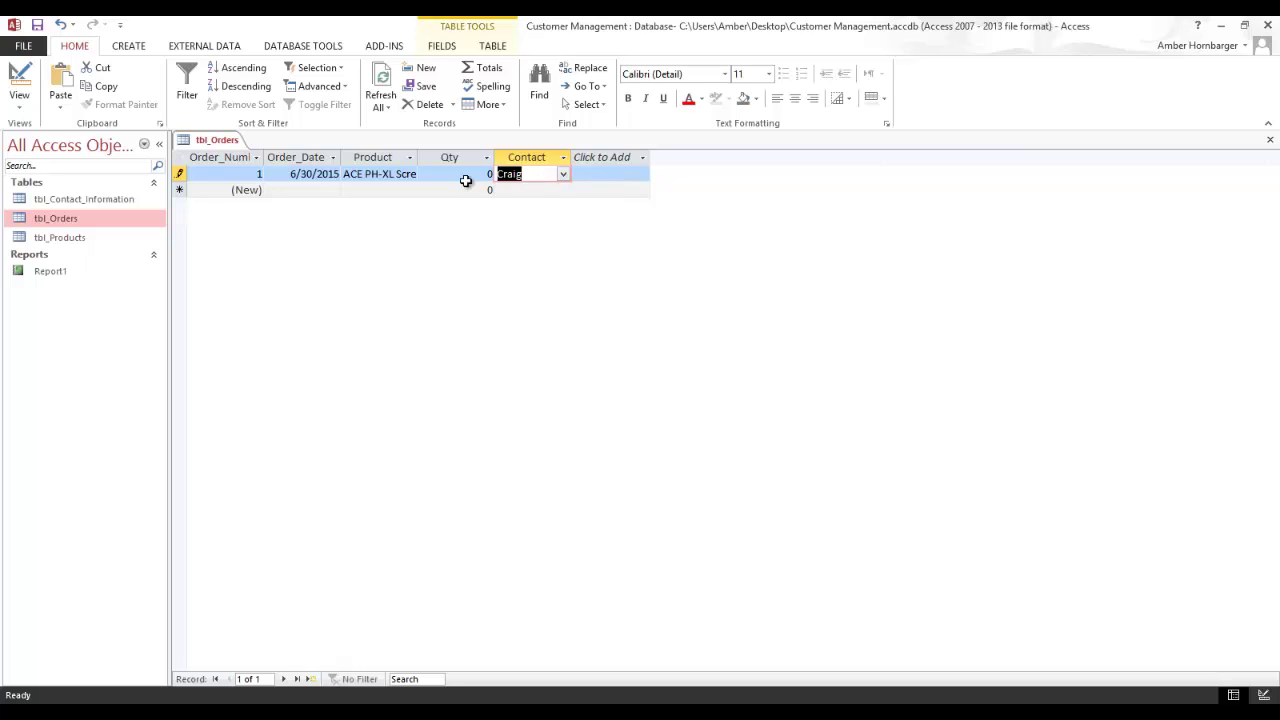
{"action": "left_click", "coordinate": [466, 174]}
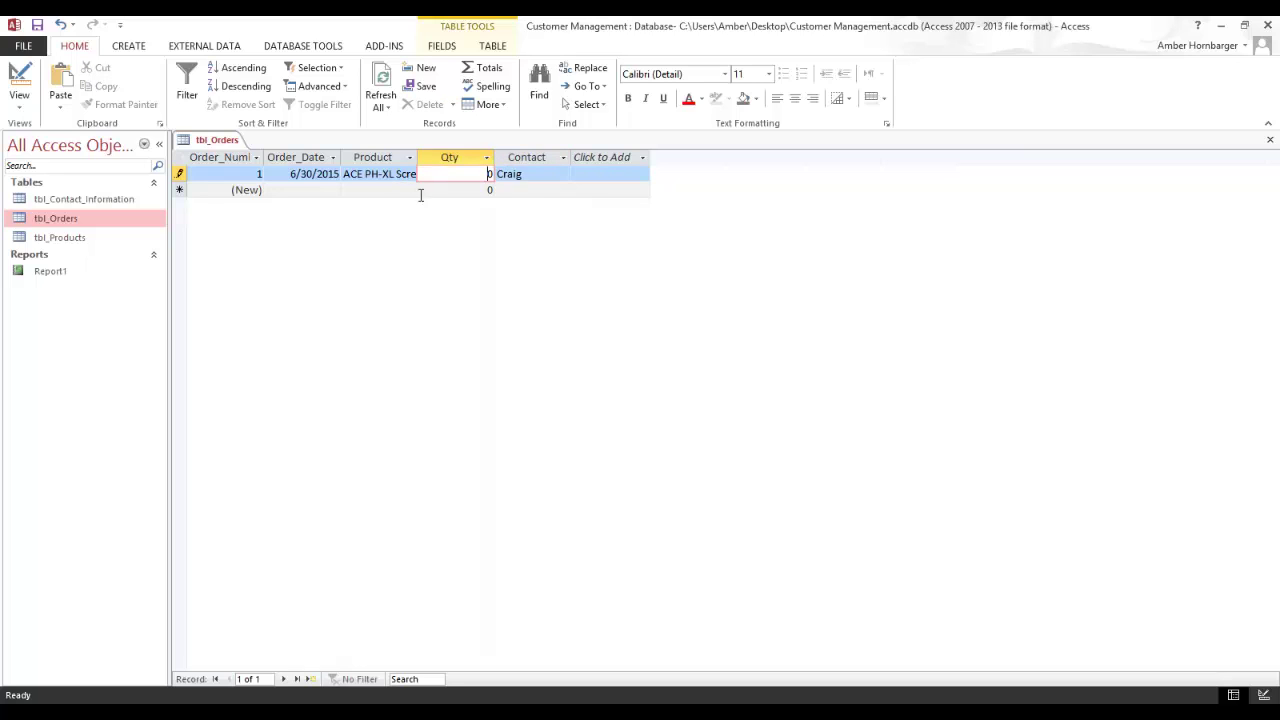